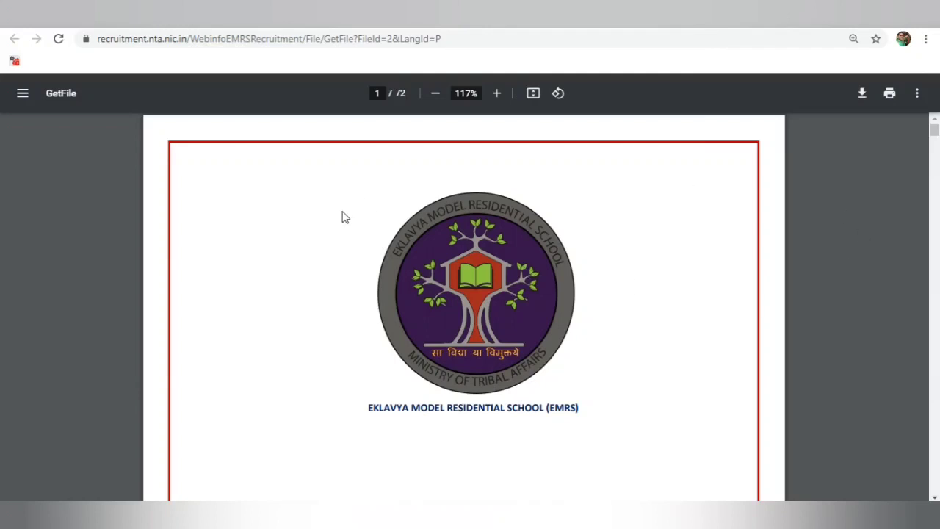
Read the information bulletin from the cover through the index to the exam dates and fee table, and close it.
scroll(609, 243, "down", 5)
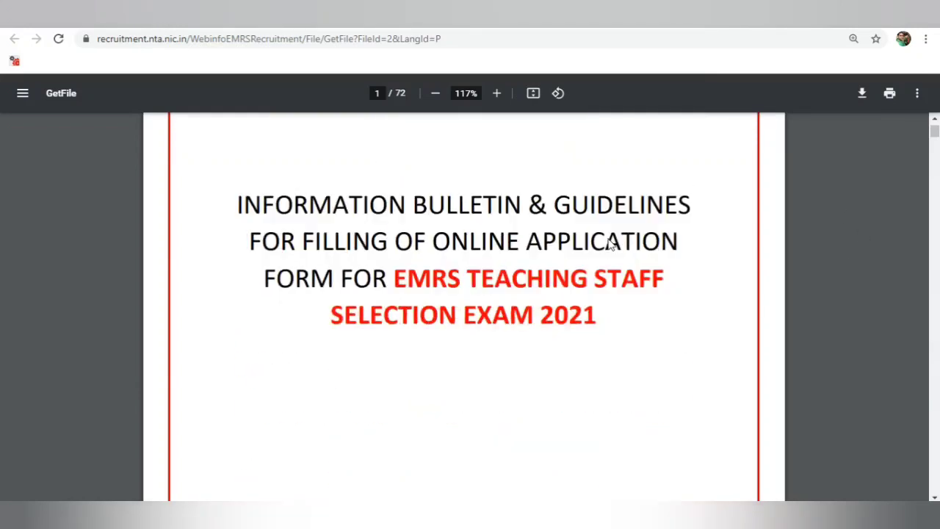
scroll(609, 243, "down", 2)
scroll(609, 243, "down", 5)
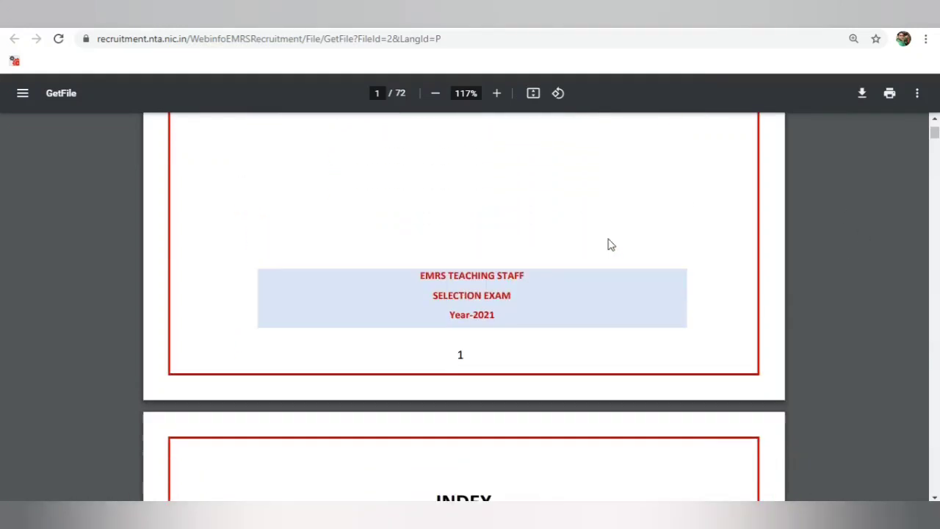
scroll(608, 243, "down", 2)
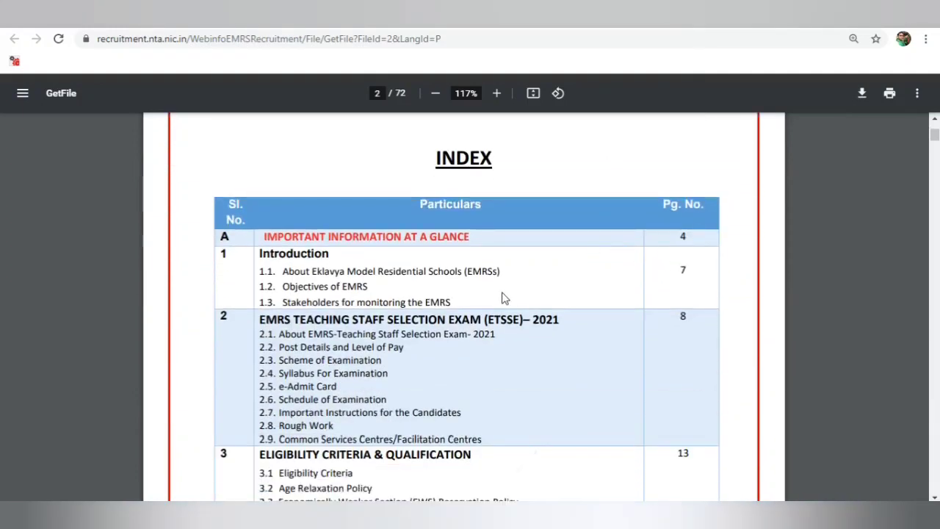
scroll(563, 279, "down", 5)
scroll(562, 279, "down", 6)
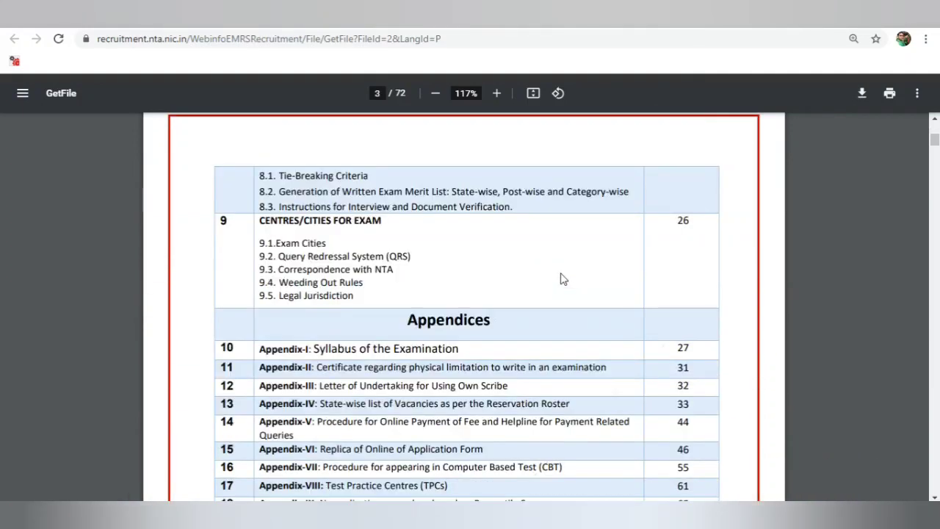
scroll(563, 279, "down", 5)
scroll(563, 279, "down", 8)
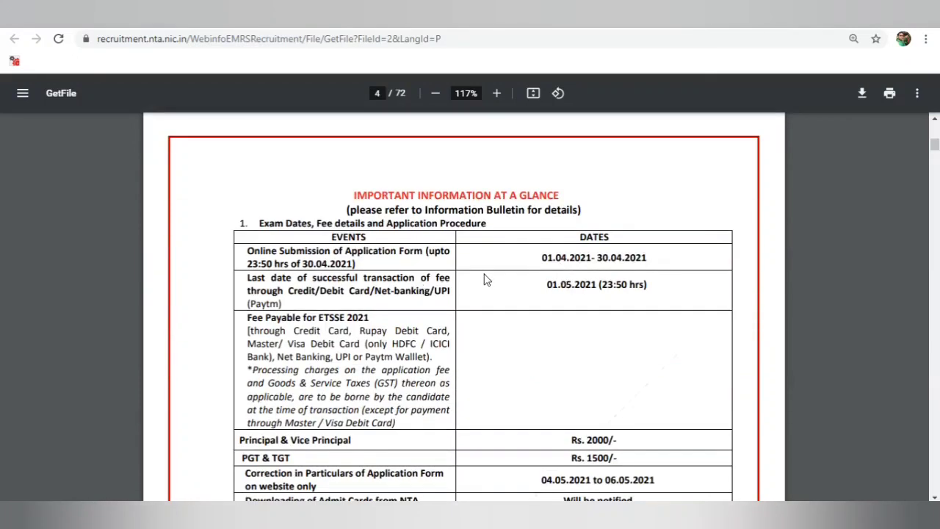
scroll(580, 326, "down", 2)
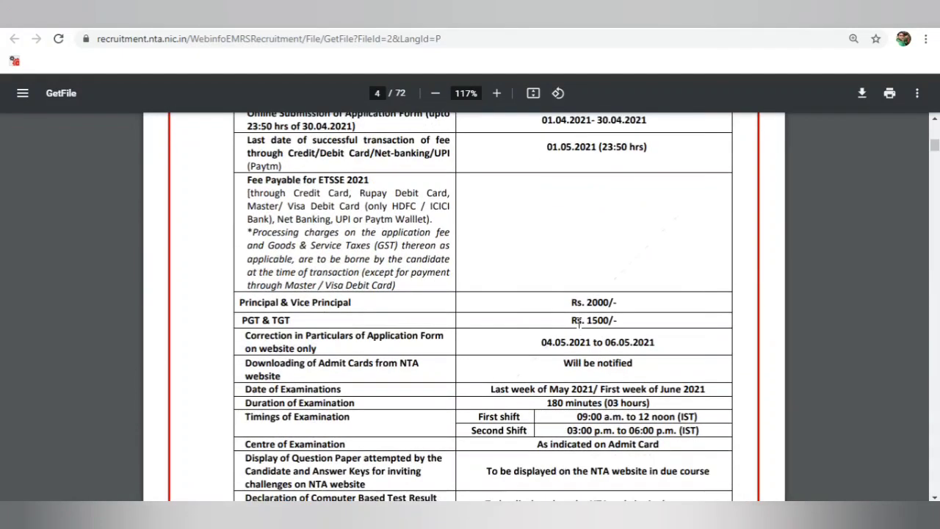
key("ctrl+w")
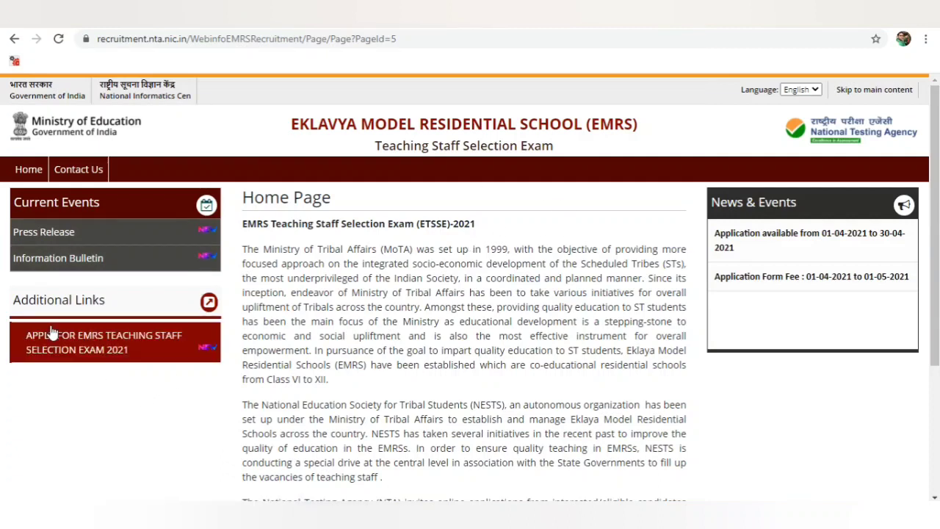
Open the application portal for the EMRS Teaching Staff Selection Exam 2021 and start a new registration.
left_click(111, 350)
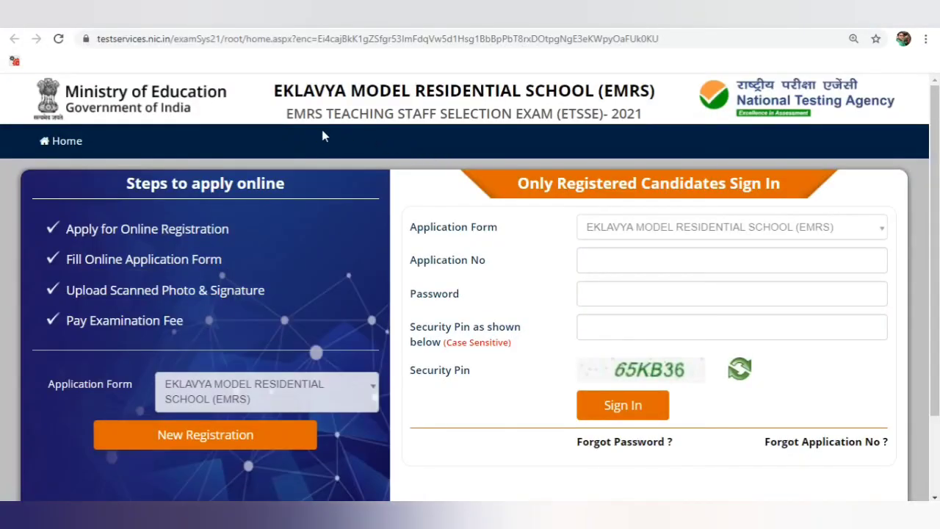
scroll(505, 261, "down", 2)
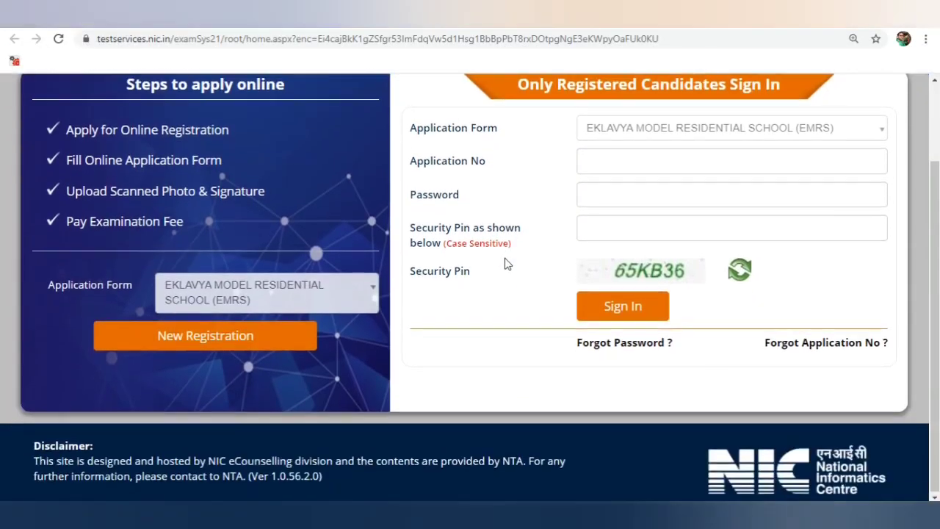
scroll(504, 262, "up", 2)
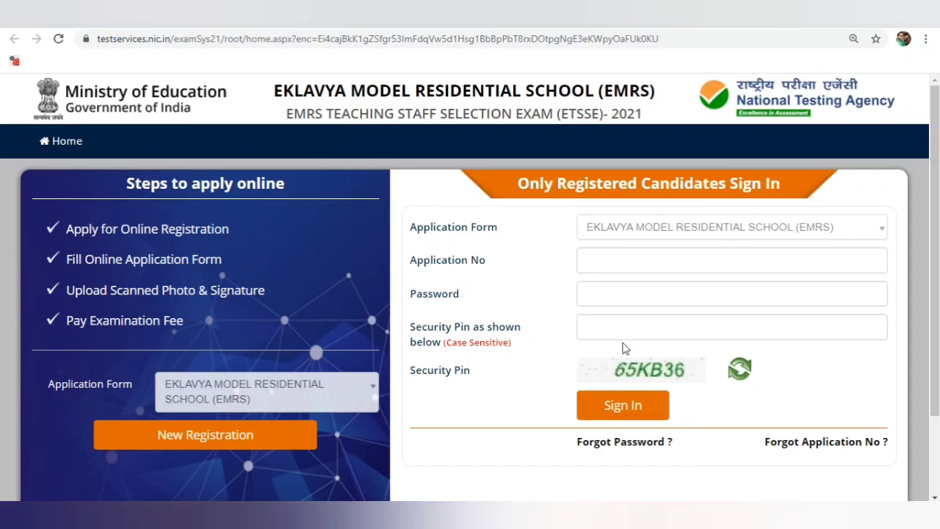
scroll(527, 361, "down", 1)
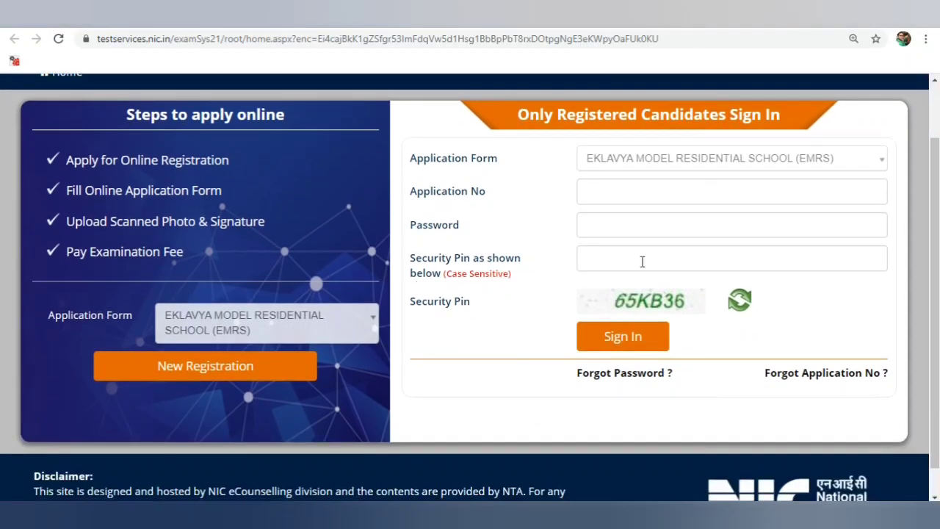
left_click(177, 373)
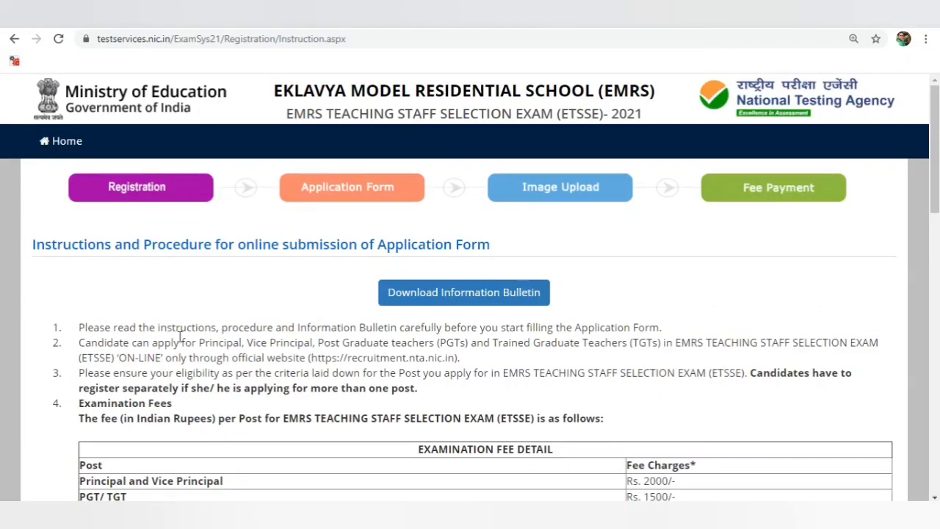
Read the application form instructions, including the post eligibility notes and the examination fee details.
scroll(170, 344, "down", 1)
scroll(152, 213, "up", 1)
scroll(457, 323, "down", 1)
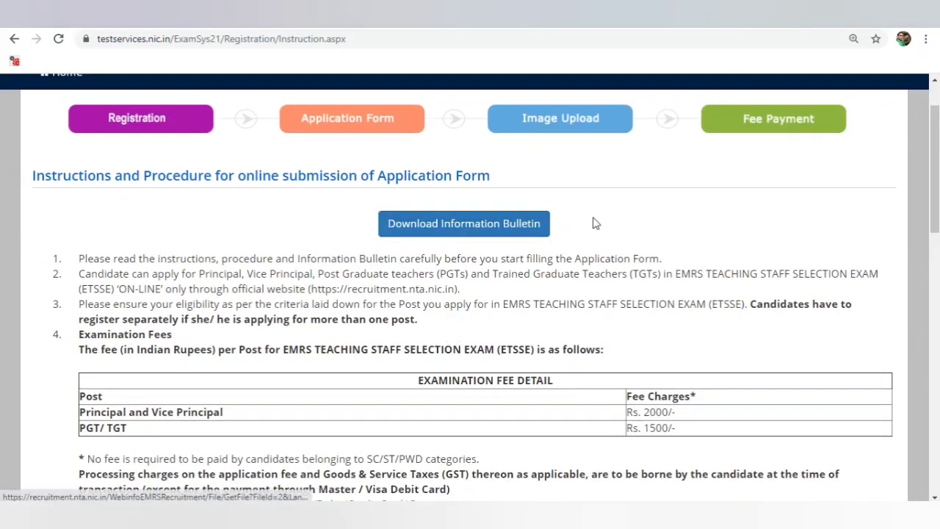
scroll(507, 220, "down", 3)
scroll(424, 238, "up", 4)
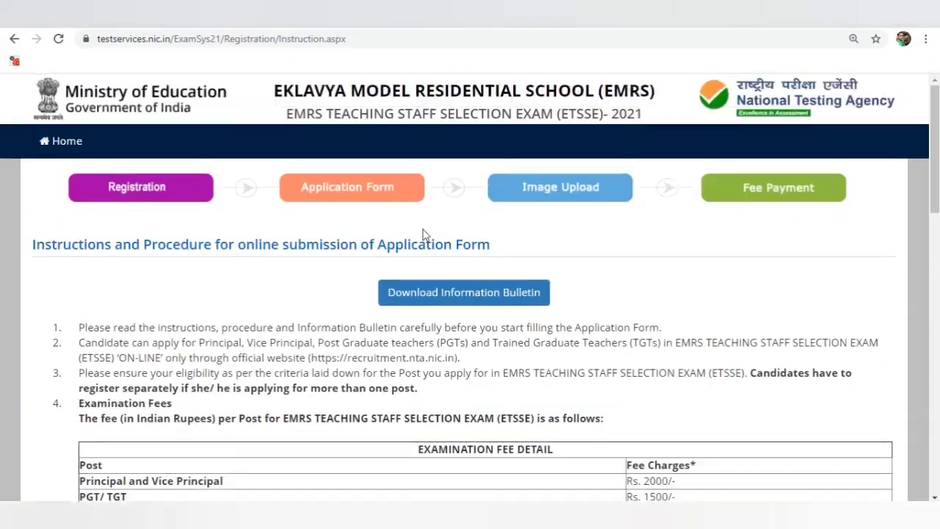
scroll(360, 238, "down", 4)
scroll(360, 238, "up", 2)
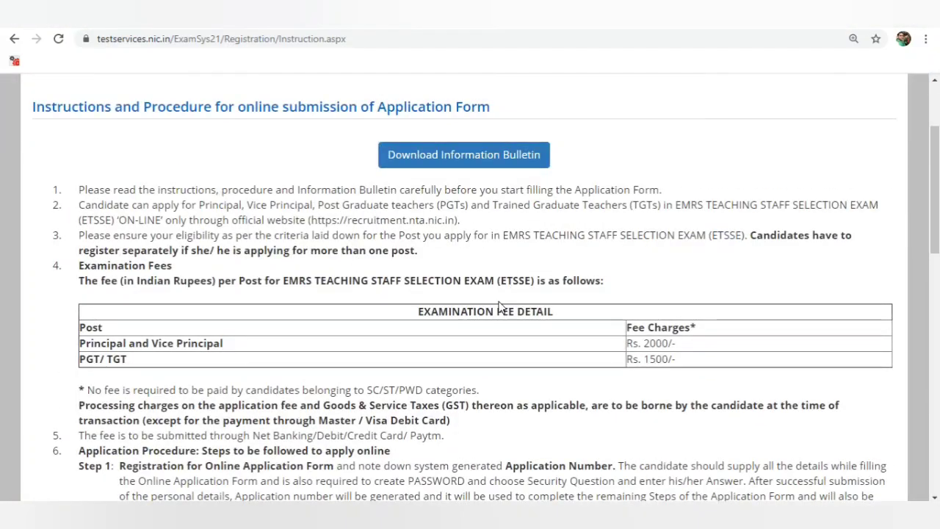
Accept the declaration of having read the bulletin and instructions, and proceed to the registration form.
scroll(551, 312, "down", 1)
scroll(551, 312, "down", 10)
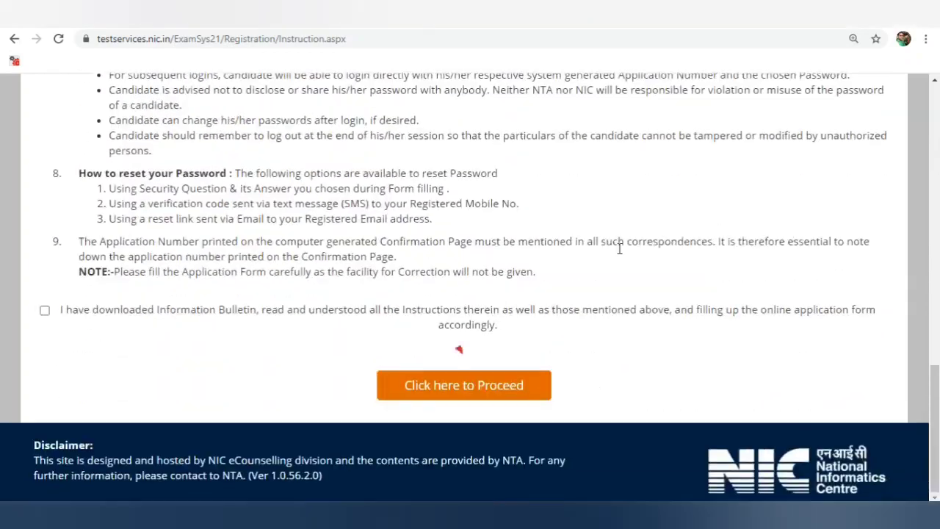
left_click(44, 310)
left_click(452, 393)
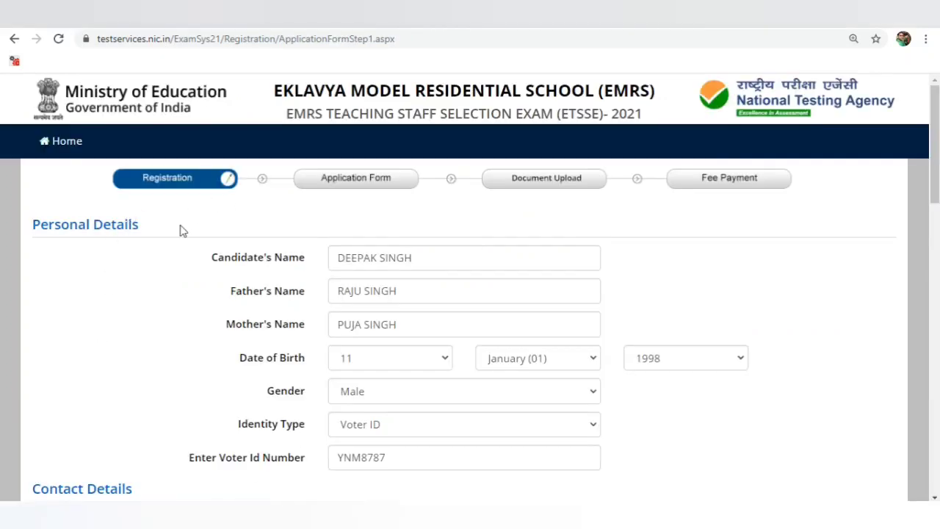
Review the personal details section and the day, month and year choices for the date of birth.
scroll(180, 296, "down", 1)
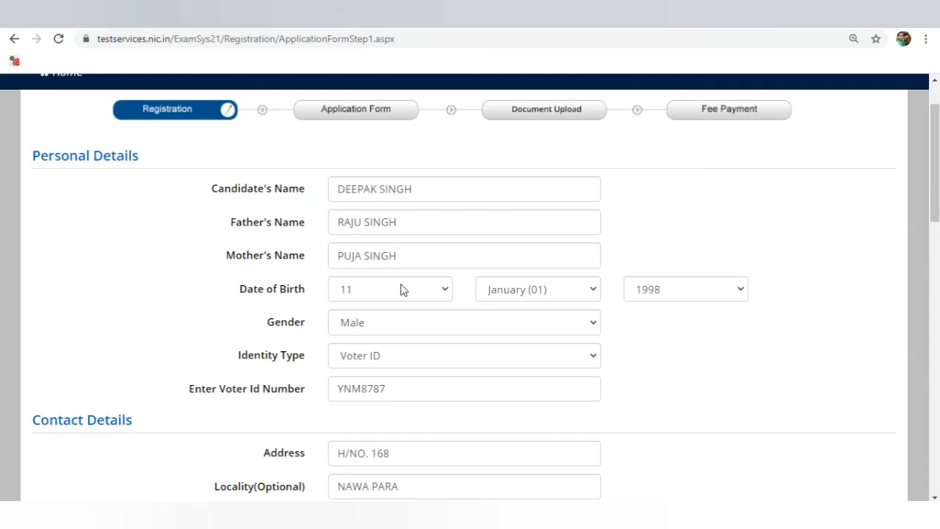
scroll(401, 290, "down", 1)
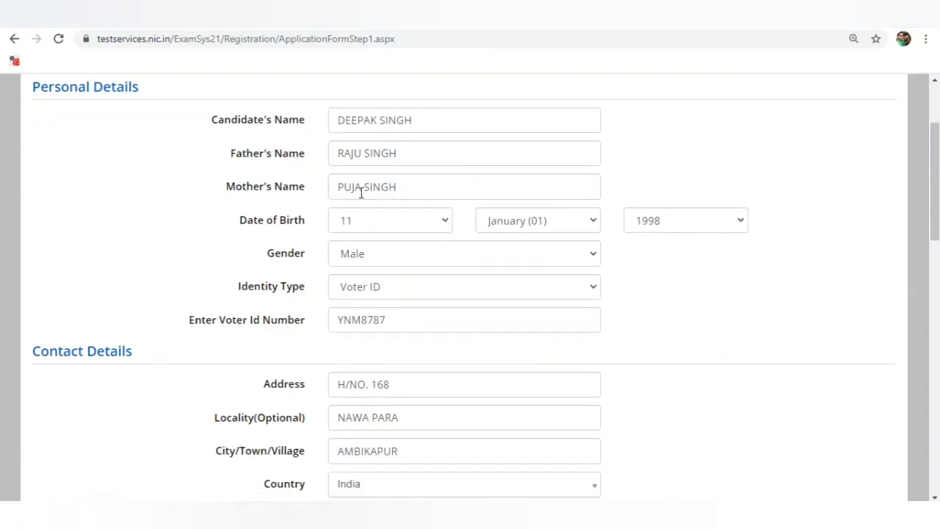
left_click(400, 228)
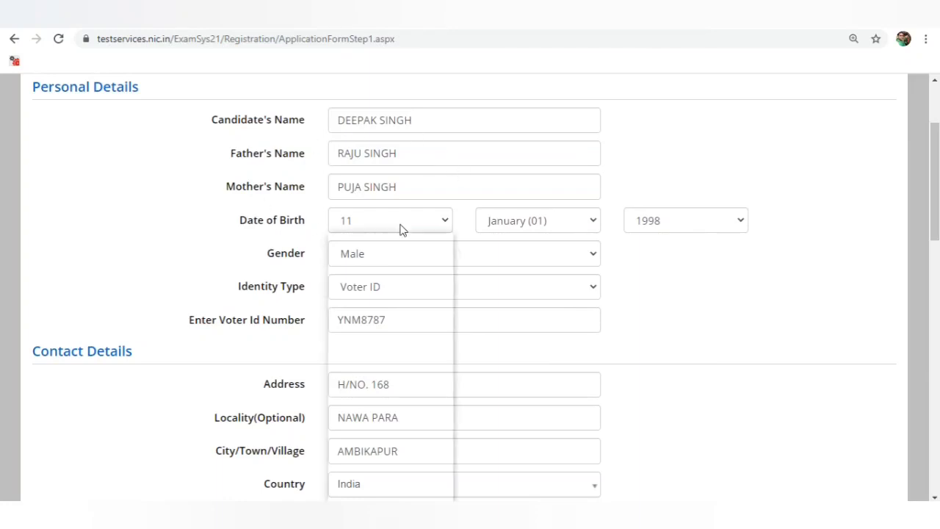
left_click(521, 228)
left_click(522, 227)
left_click(650, 222)
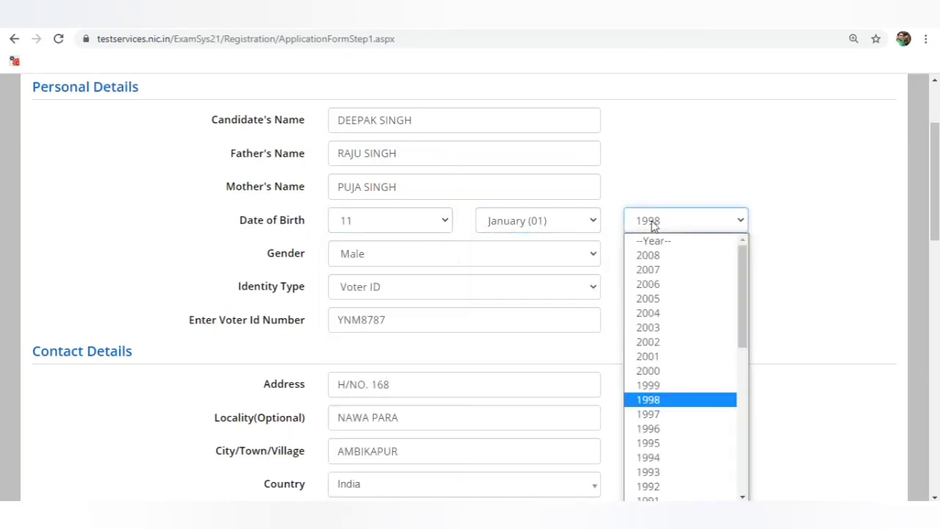
left_click(653, 226)
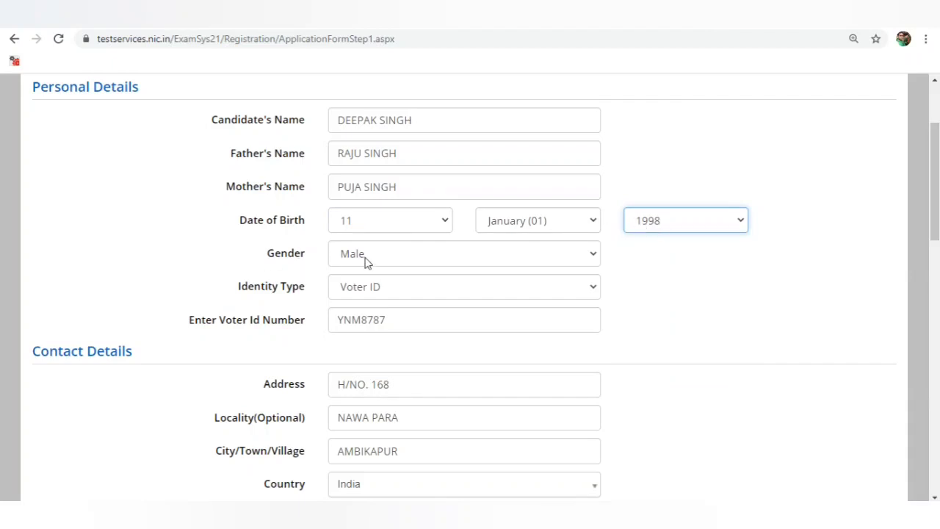
Select Voter ID as the candidate's identity type in the personal details.
scroll(365, 263, "down", 1)
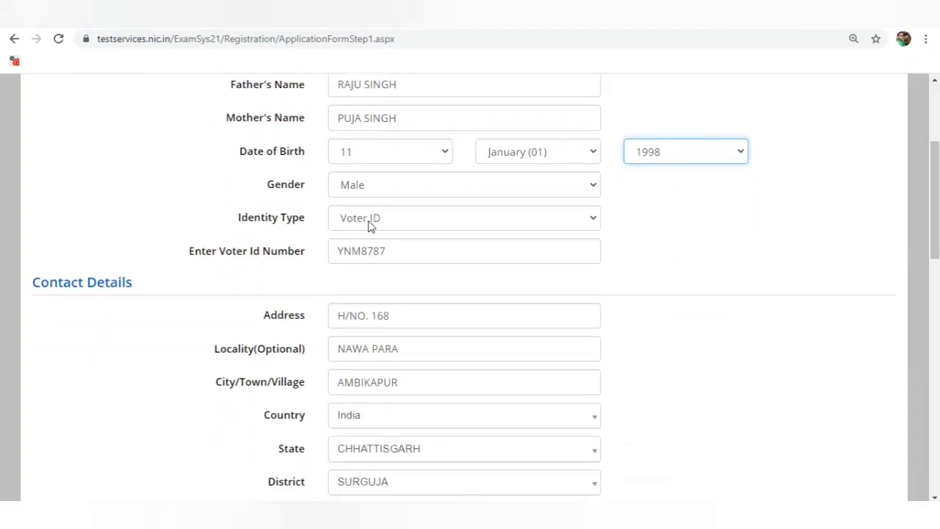
left_click(369, 224)
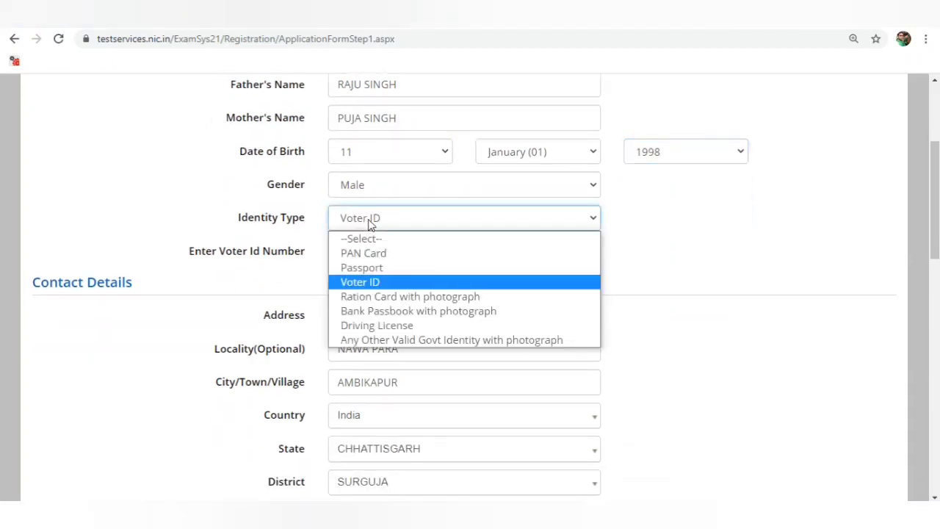
left_click(385, 282)
Review the contact details and mark the permanent address as the same as the present address.
scroll(279, 268, "down", 2)
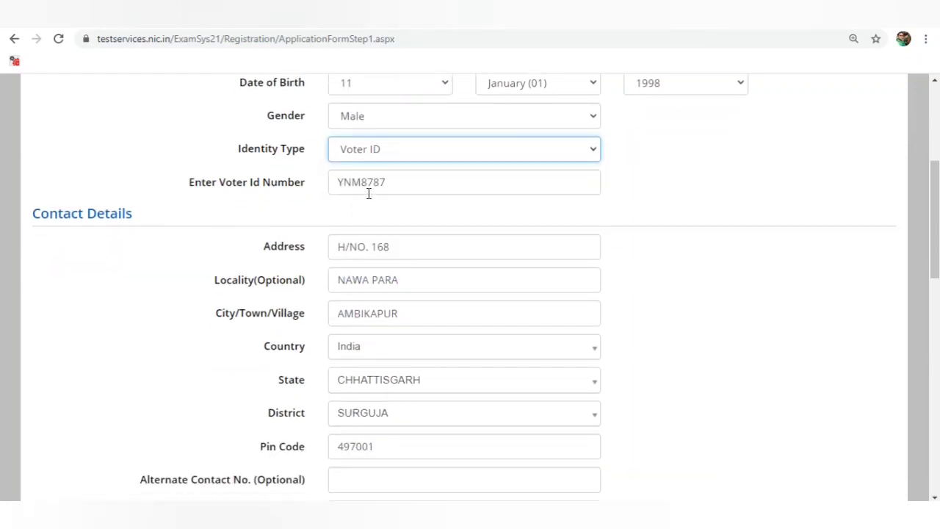
scroll(49, 278, "down", 2)
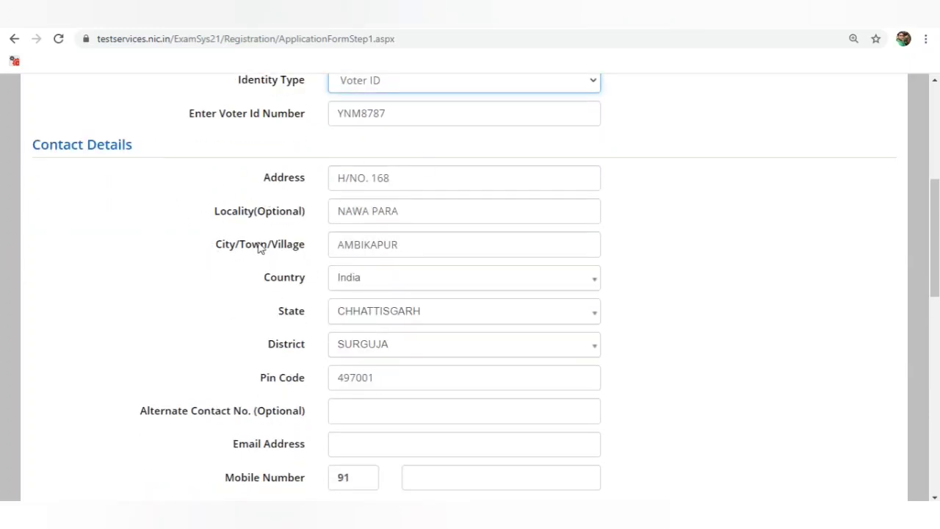
scroll(377, 219, "down", 2)
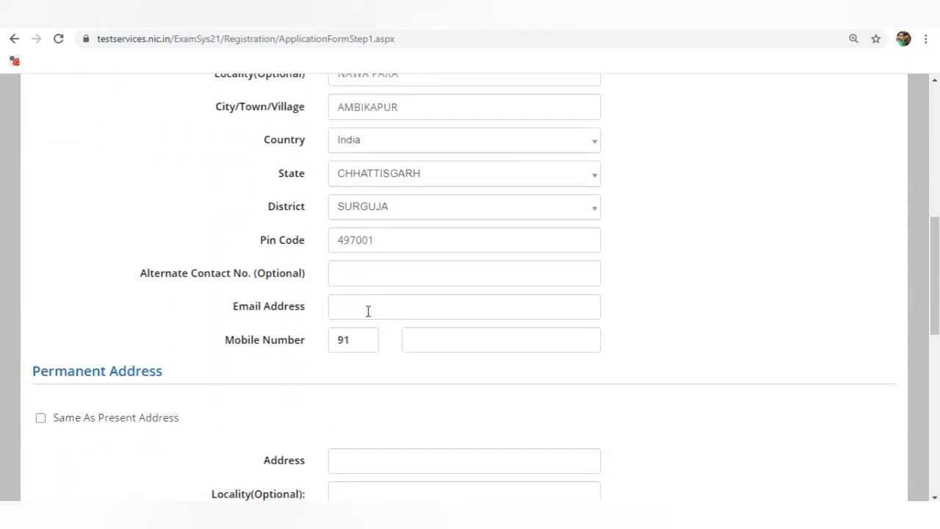
scroll(445, 343, "down", 2)
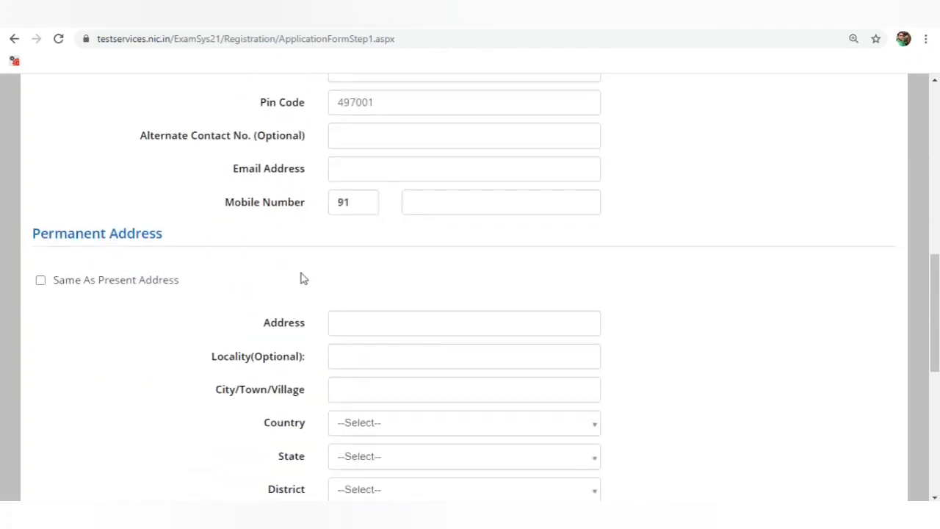
scroll(446, 220, "down", 2)
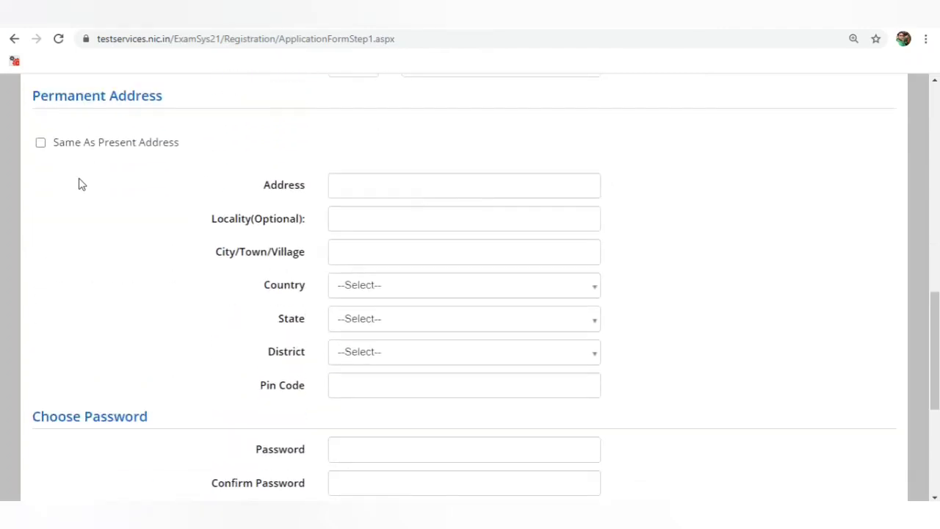
scroll(78, 183, "up", 1)
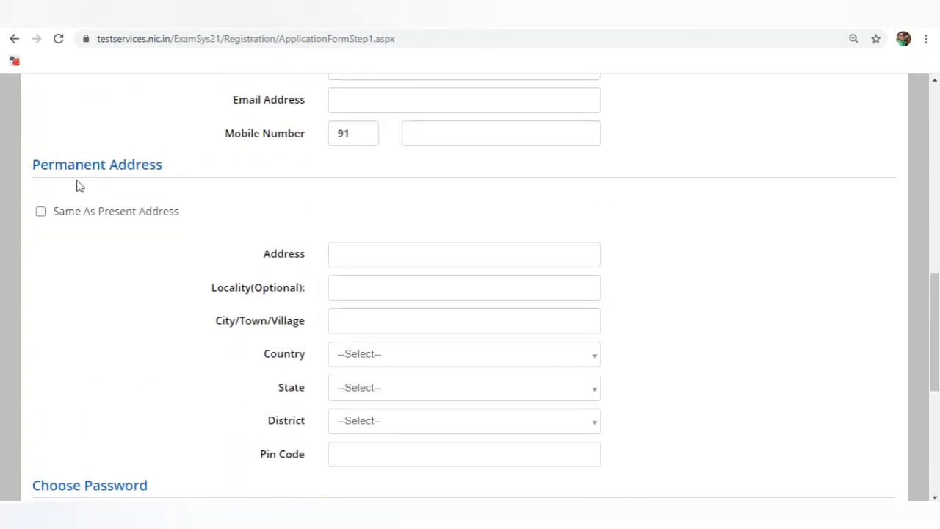
left_click(40, 212)
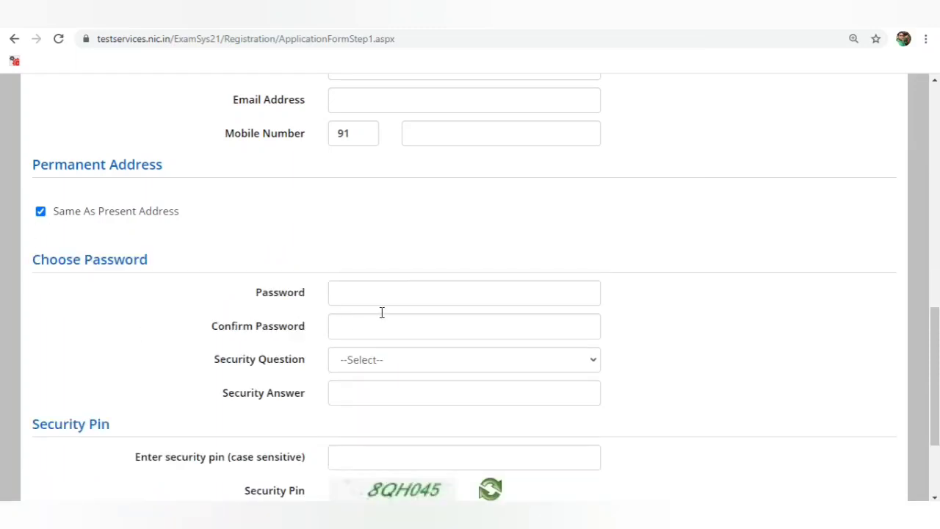
Enter the account password and its confirmation, consulting the sample password in the Word document.
scroll(249, 206, "down", 3)
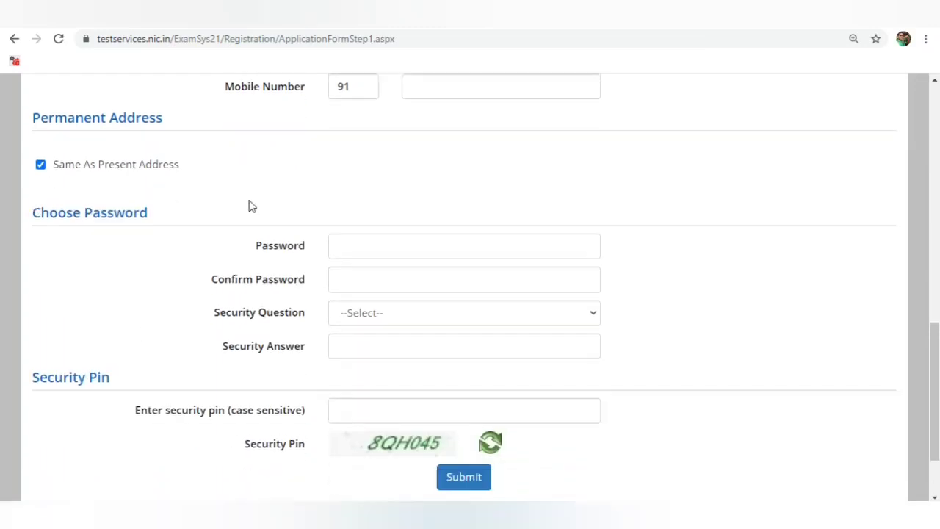
left_click(393, 160)
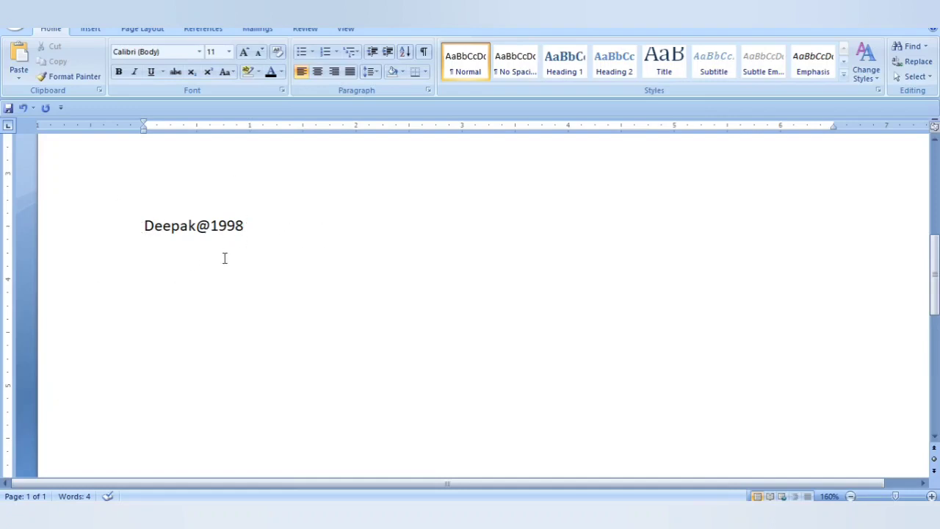
key("alt+Tab")
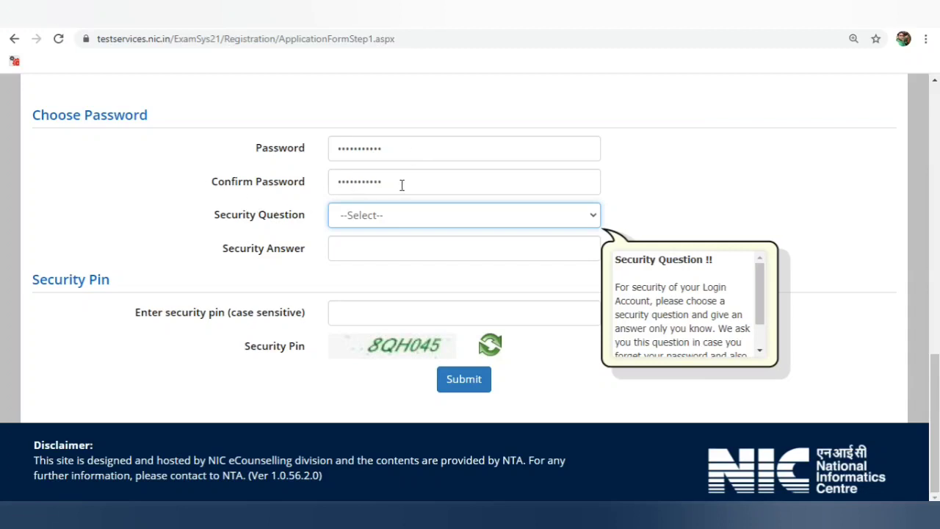
Select "What is the name of your first school?" as the security question and fill in the security answer.
left_click(379, 221)
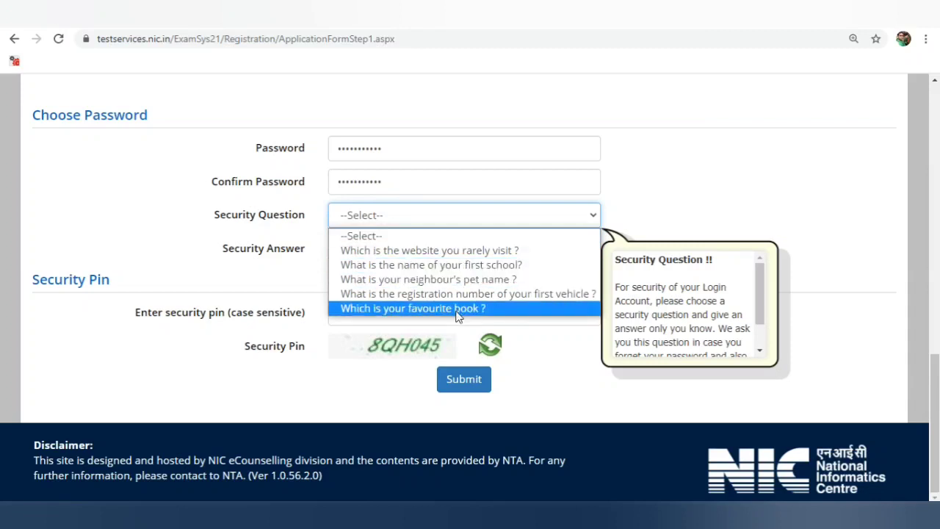
left_click(454, 266)
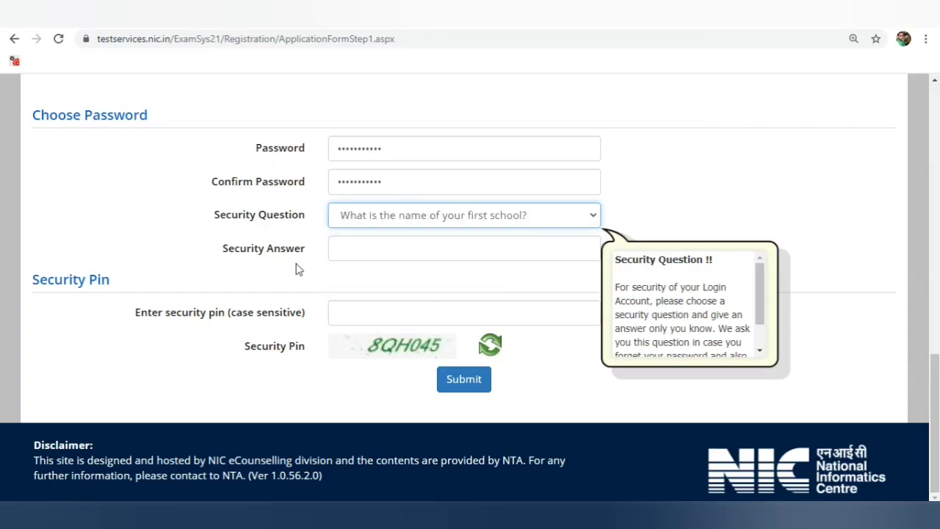
left_click(387, 254)
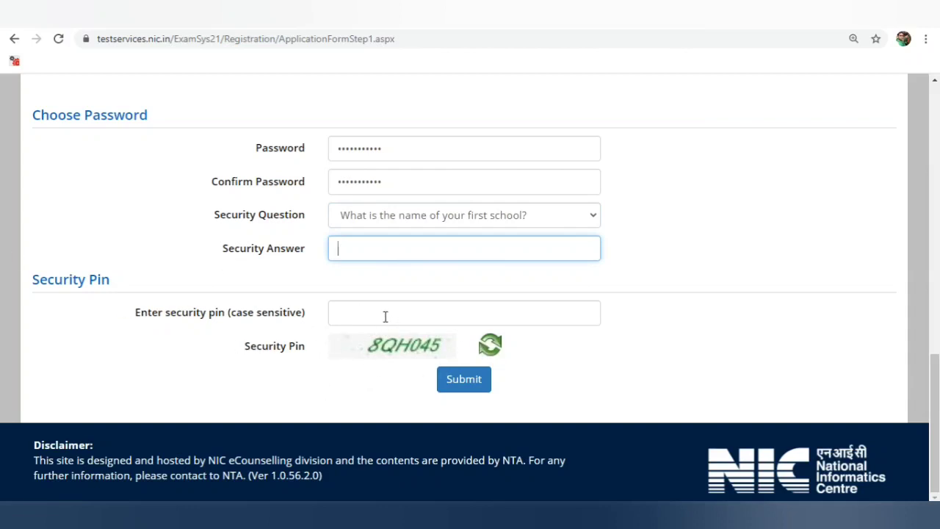
Refresh the security pin image, enter the pin and submit the registration form for review, dismissing the review notice.
left_click(492, 348)
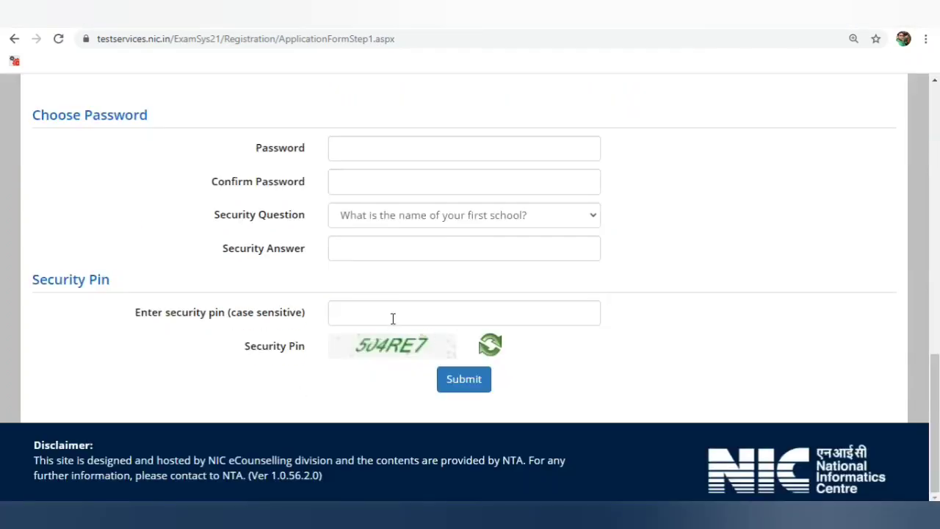
left_click(392, 317)
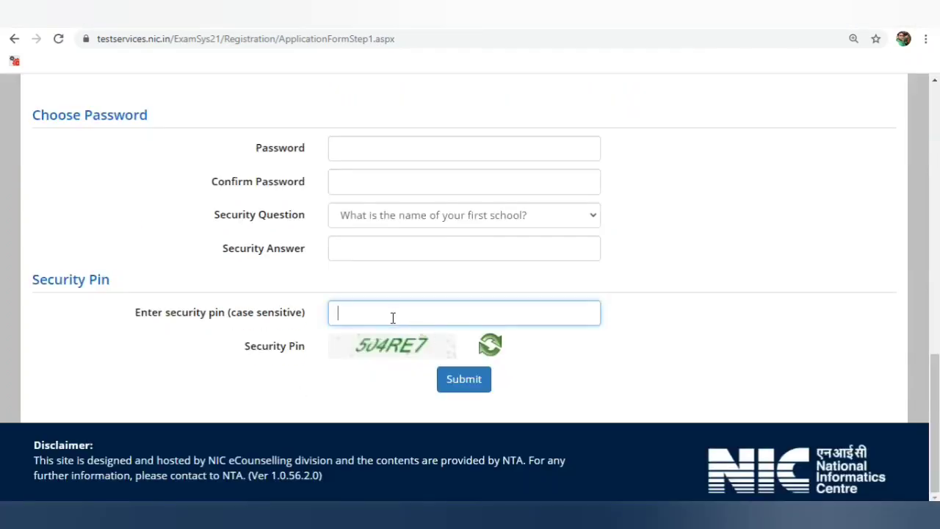
left_click(451, 395)
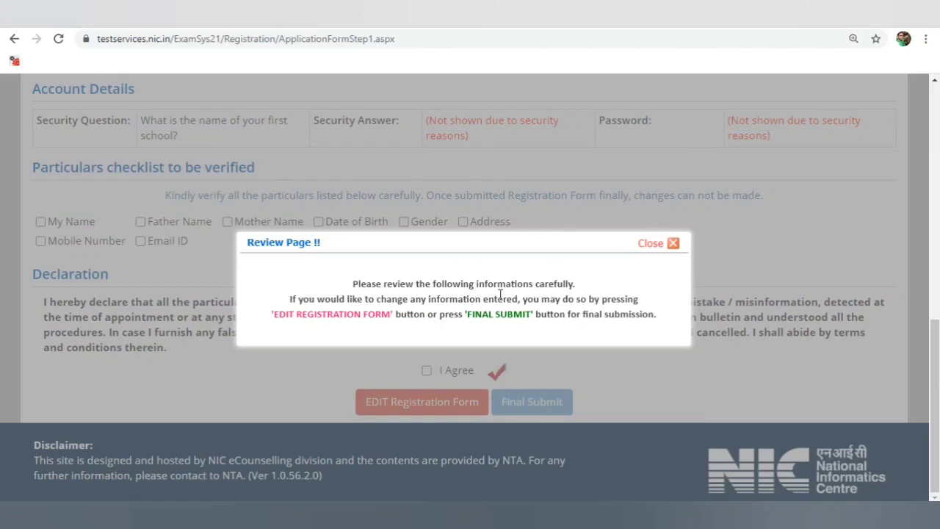
left_click(672, 245)
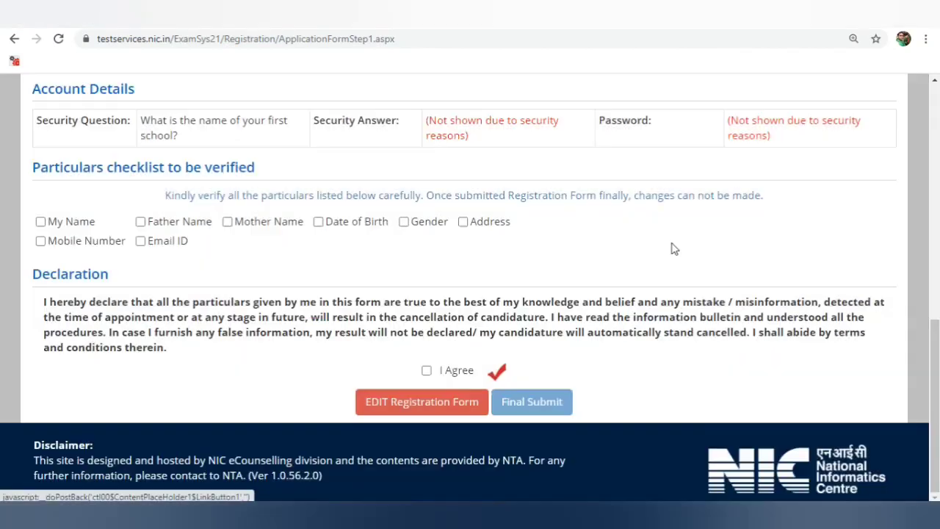
Mark all particulars as verified: own, father's and mother's names, date of birth, gender, address, mobile number and email ID.
left_click(41, 222)
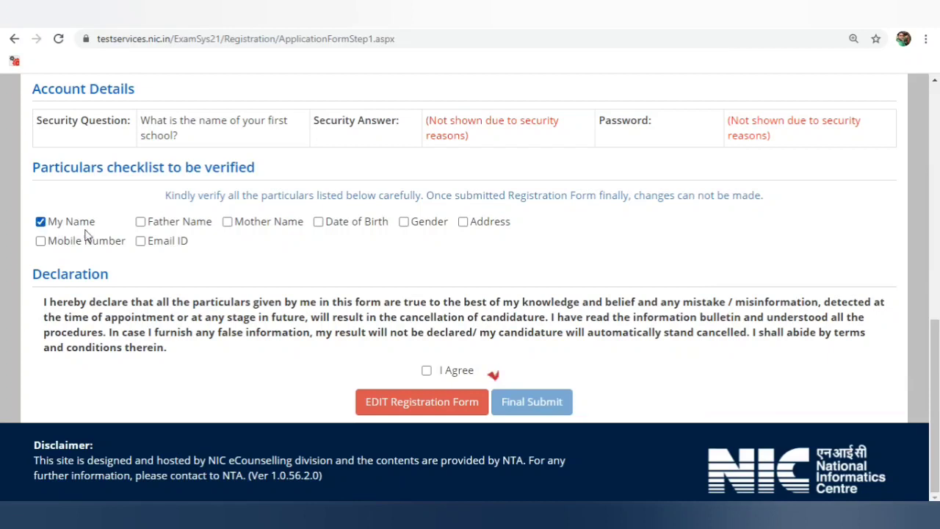
left_click(237, 220)
left_click(140, 222)
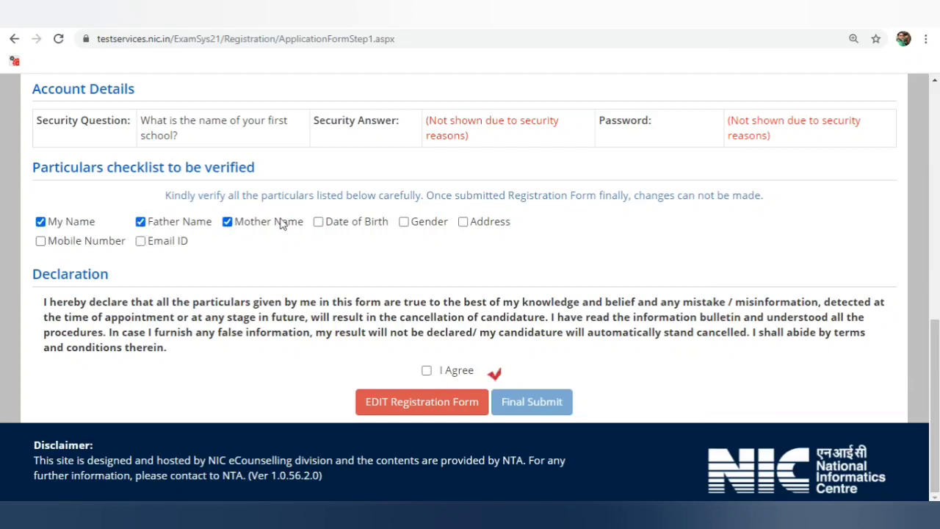
left_click(318, 222)
left_click(405, 223)
left_click(463, 221)
left_click(40, 241)
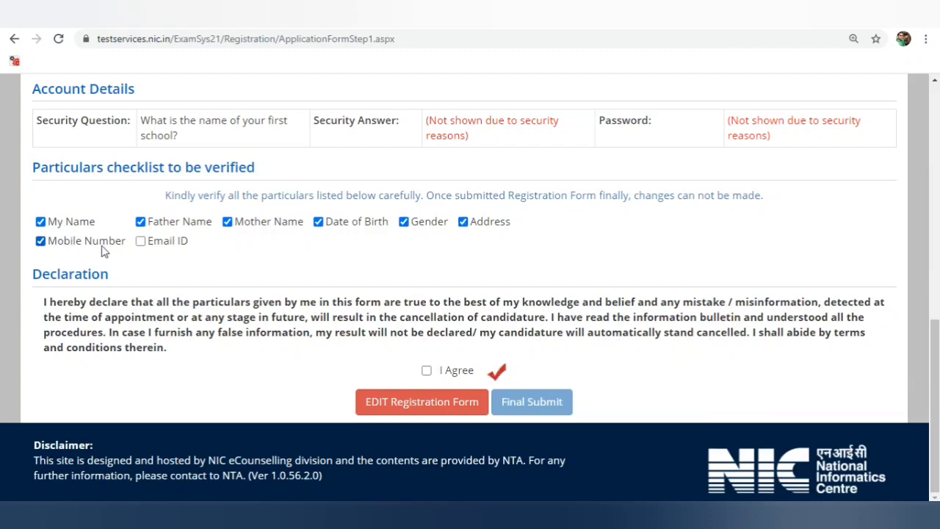
left_click(140, 241)
Agree to the declaration and confirm the final submission of the registration form.
left_click(427, 370)
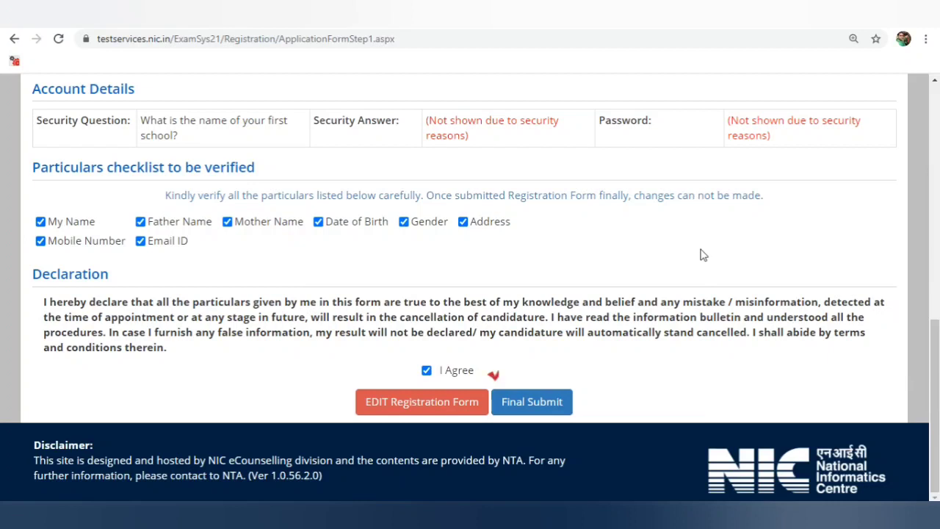
left_click(556, 408)
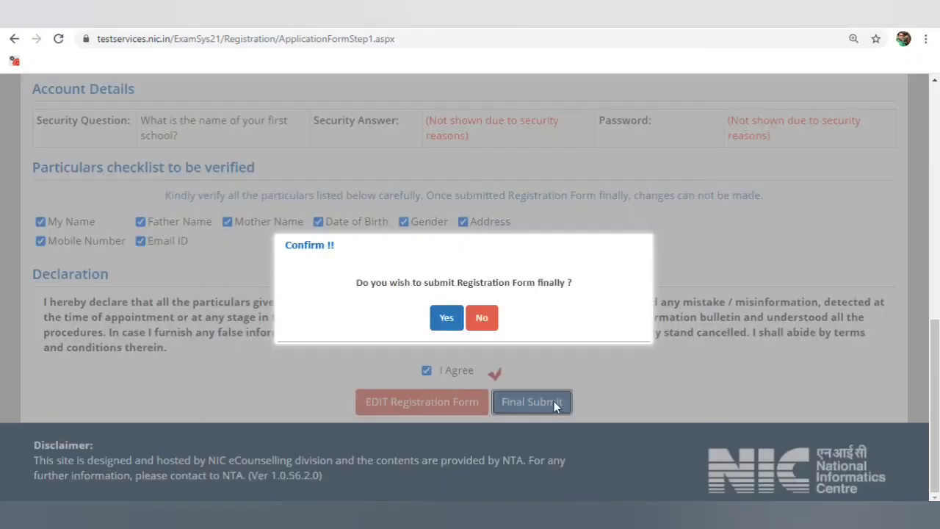
left_click(445, 318)
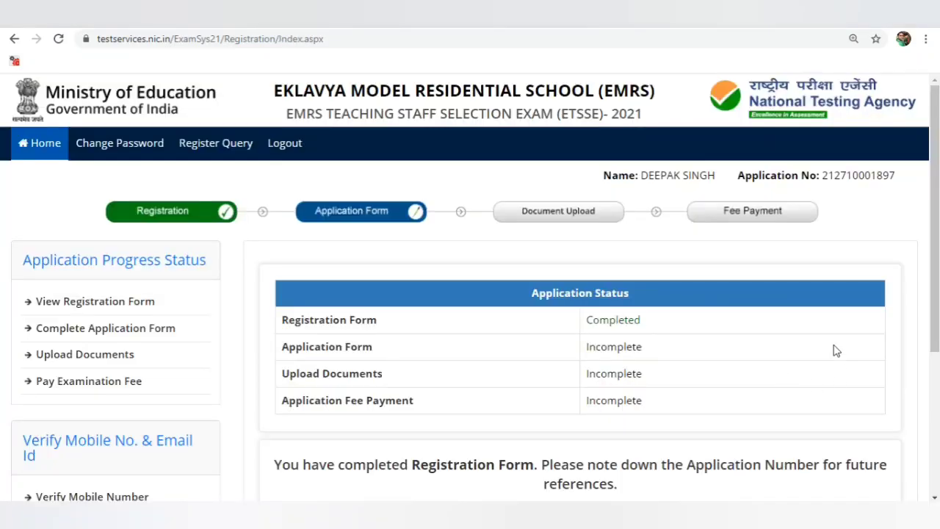
Verify the registered mobile number by entering the security pin, requesting a one-time password and submitting it.
scroll(673, 311, "down", 3)
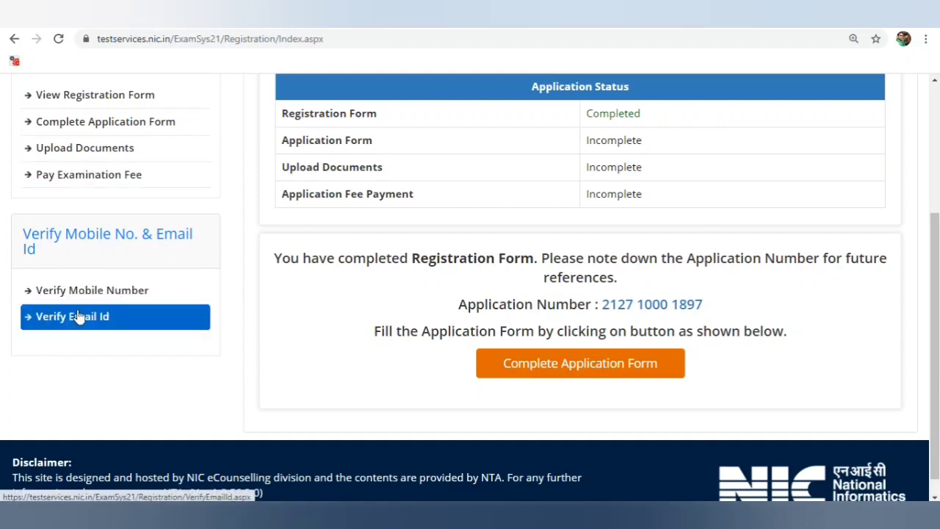
left_click(128, 292)
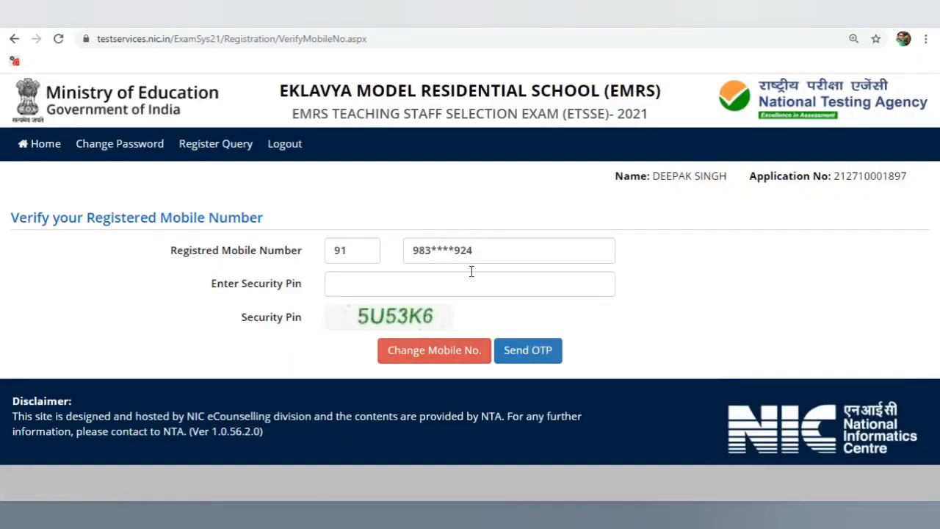
left_click(432, 280)
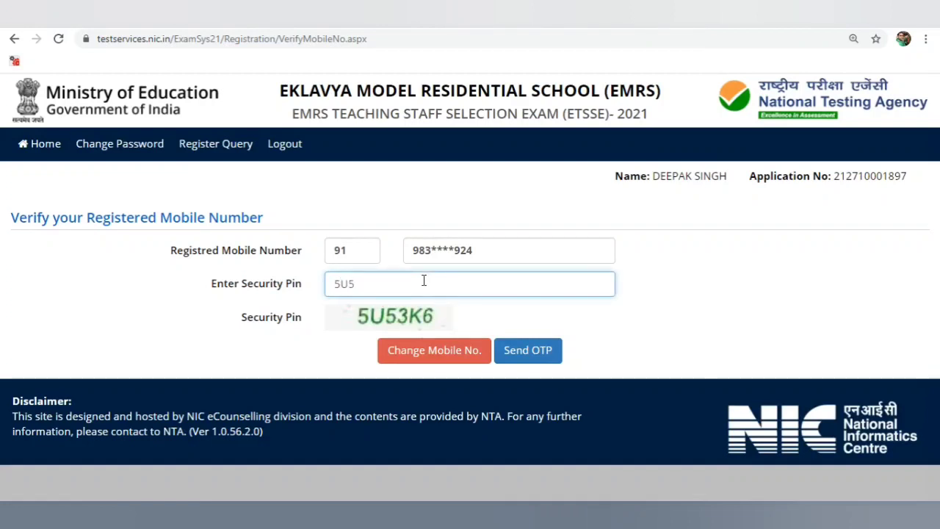
left_click(549, 351)
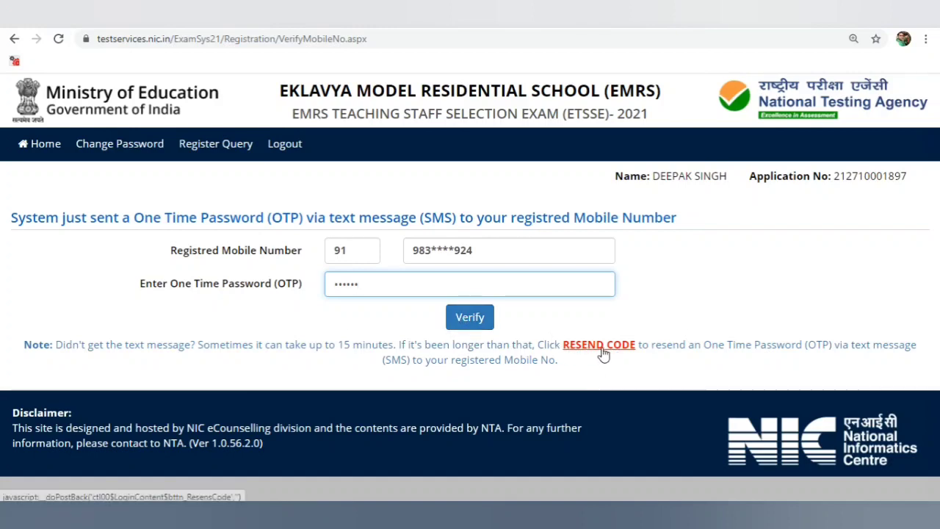
left_click(475, 321)
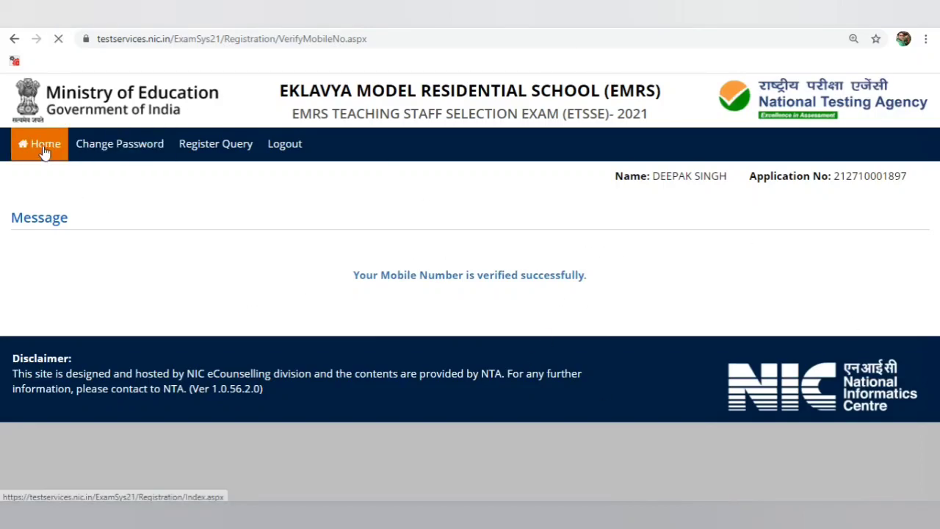
Return to the home page, check the mobile and email verification status, and open the application form.
scroll(189, 300, "down", 3)
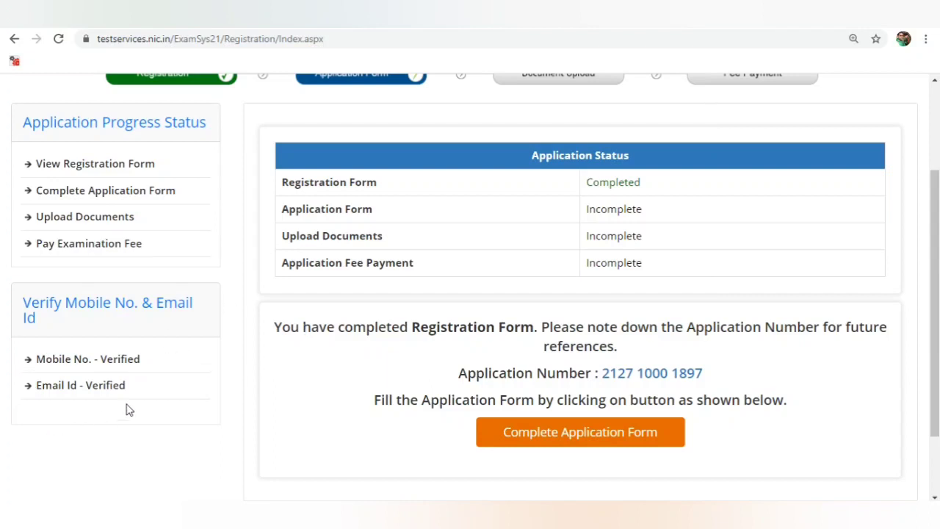
scroll(129, 409, "down", 1)
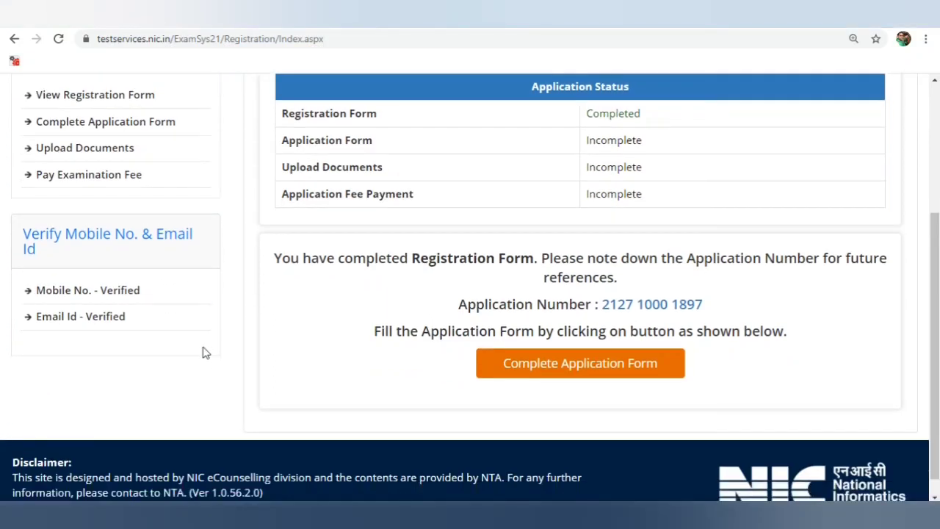
left_click(600, 367)
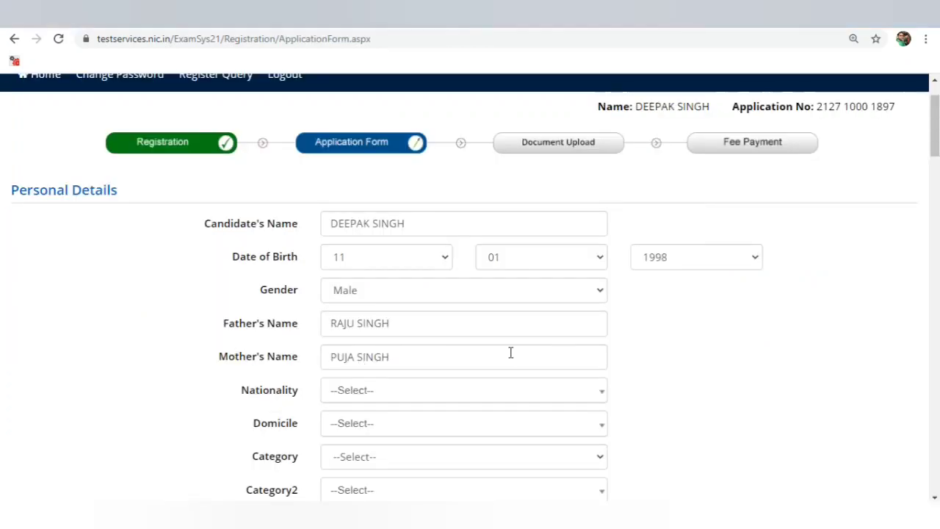
Set the nationality to Indian and the domicile to CHHATTISGARH in the personal details.
scroll(480, 348, "down", 1)
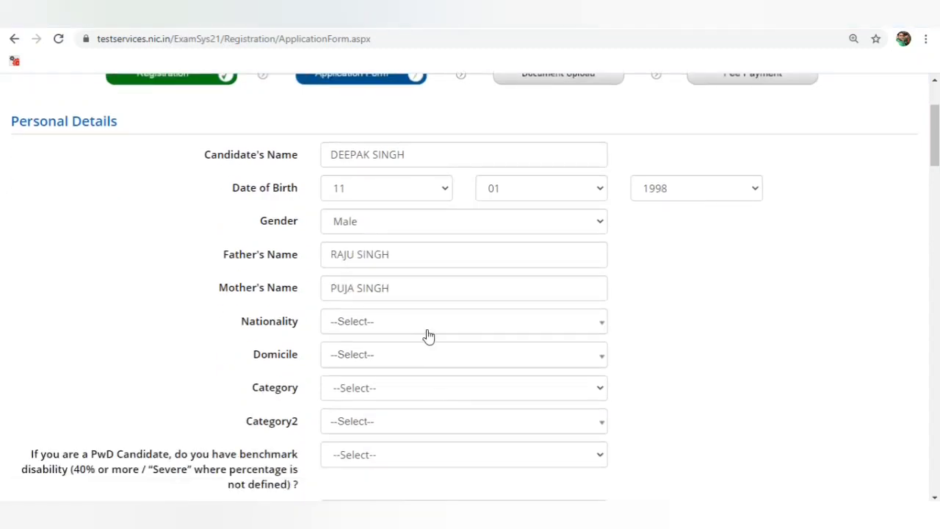
left_click(401, 320)
left_click(362, 389)
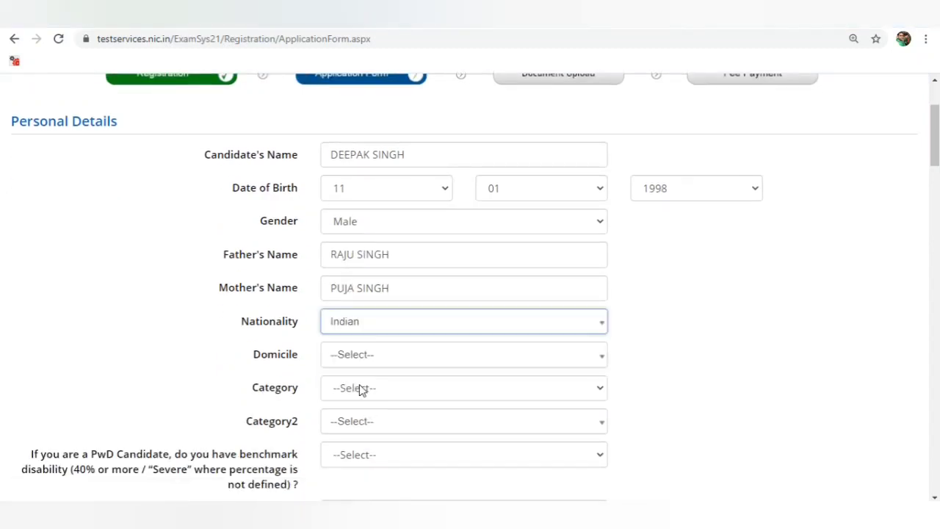
left_click(375, 358)
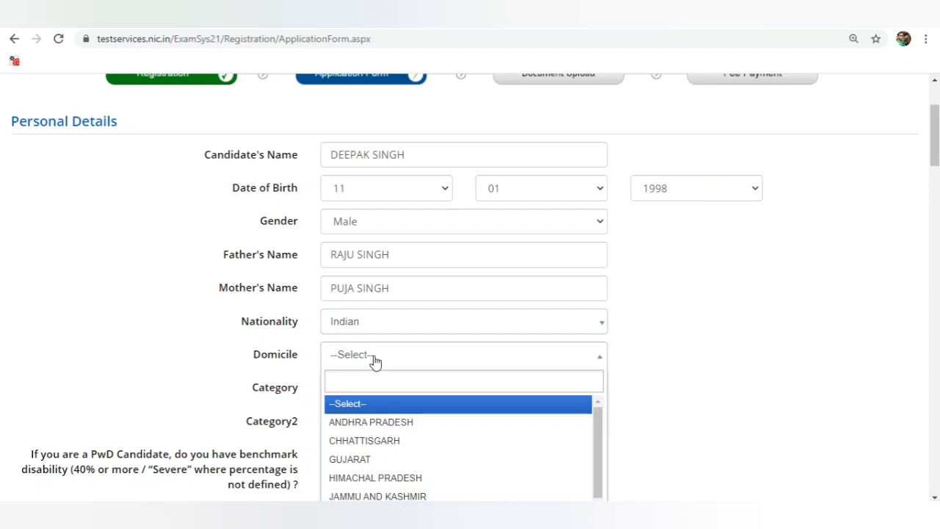
left_click(366, 442)
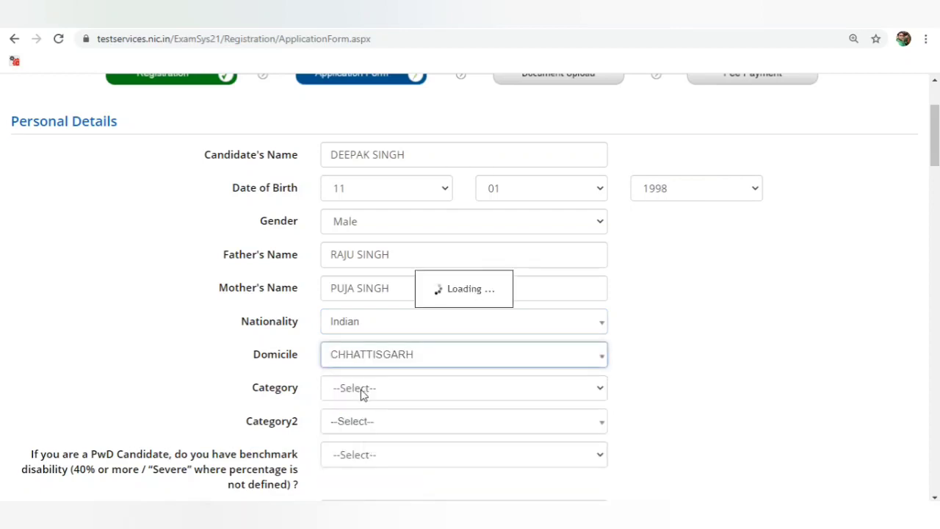
Choose Not Applicable for Category2 and No for the PwD benchmark disability question.
scroll(353, 353, "down", 1)
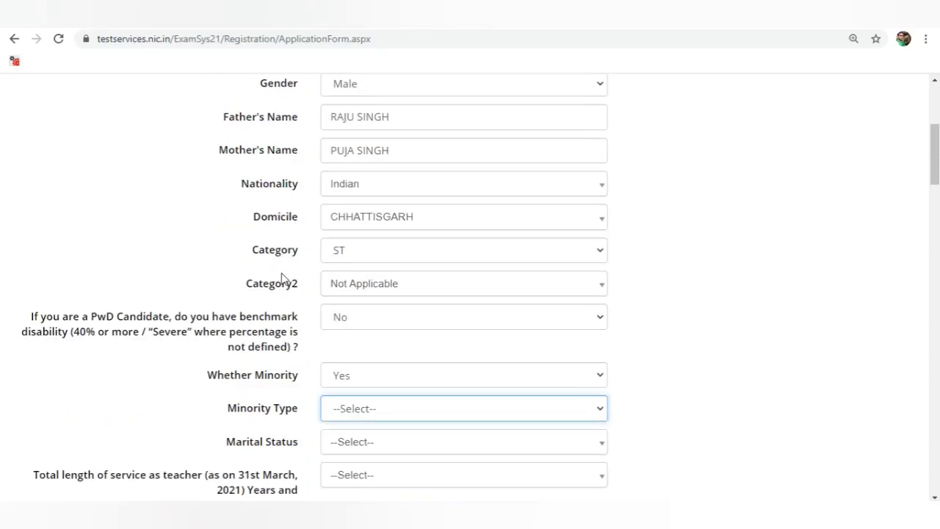
scroll(281, 276, "down", 1)
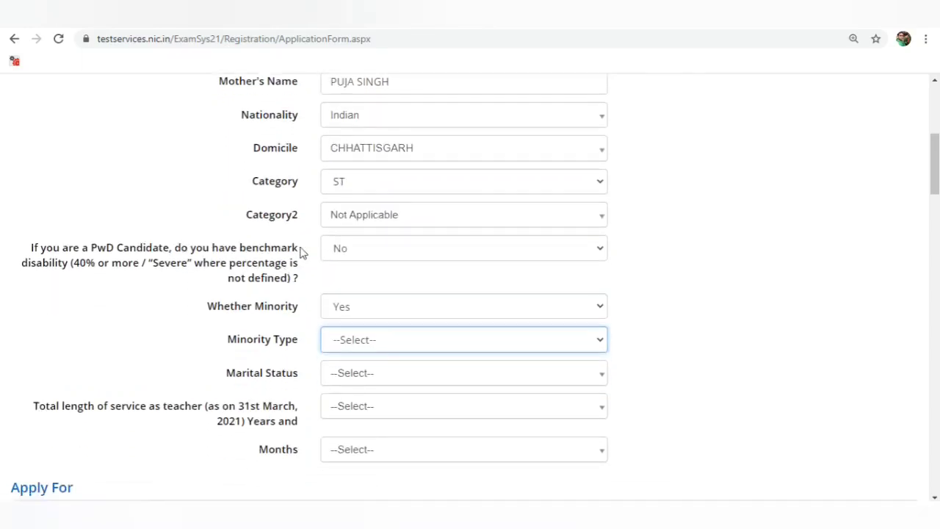
left_click(355, 220)
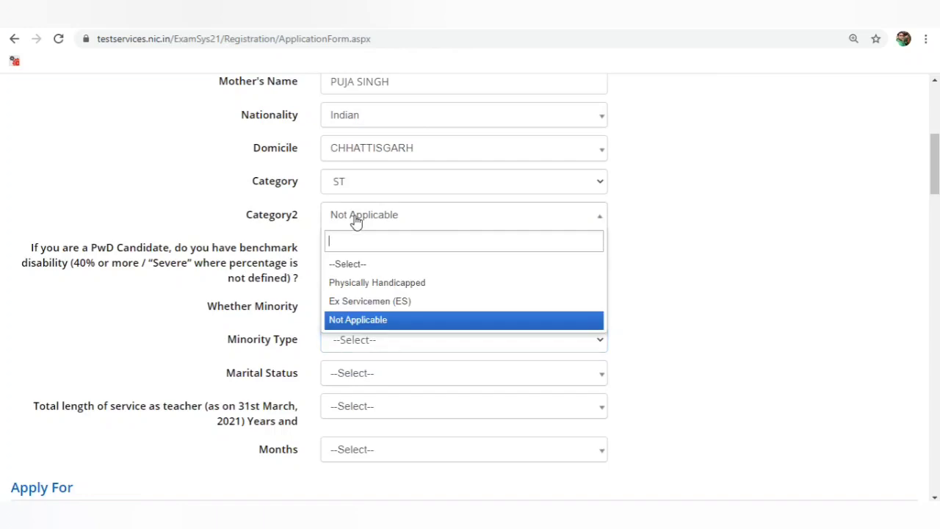
left_click(393, 323)
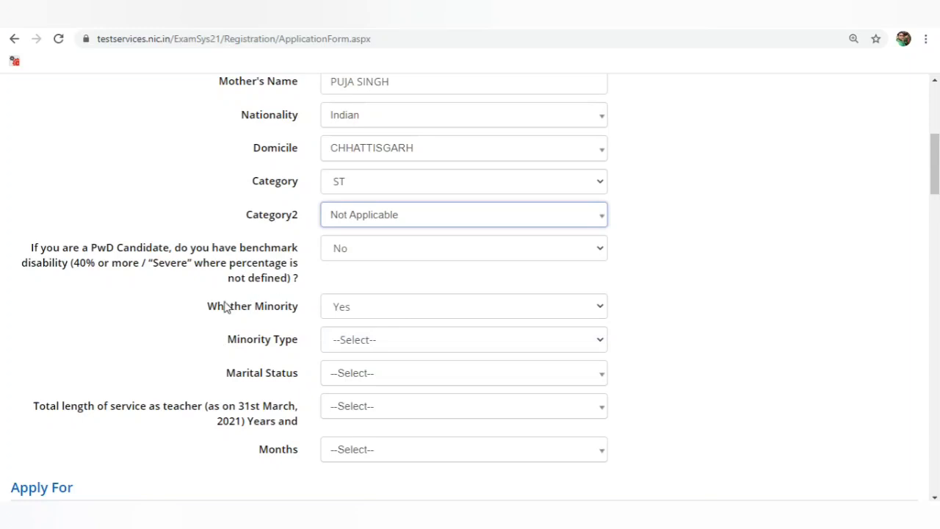
scroll(213, 312, "down", 1)
left_click(340, 183)
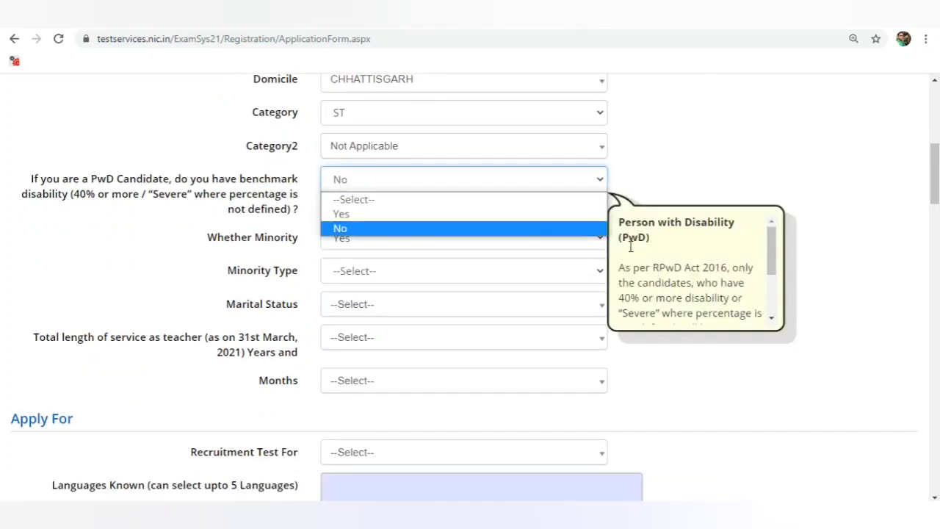
left_click(341, 230)
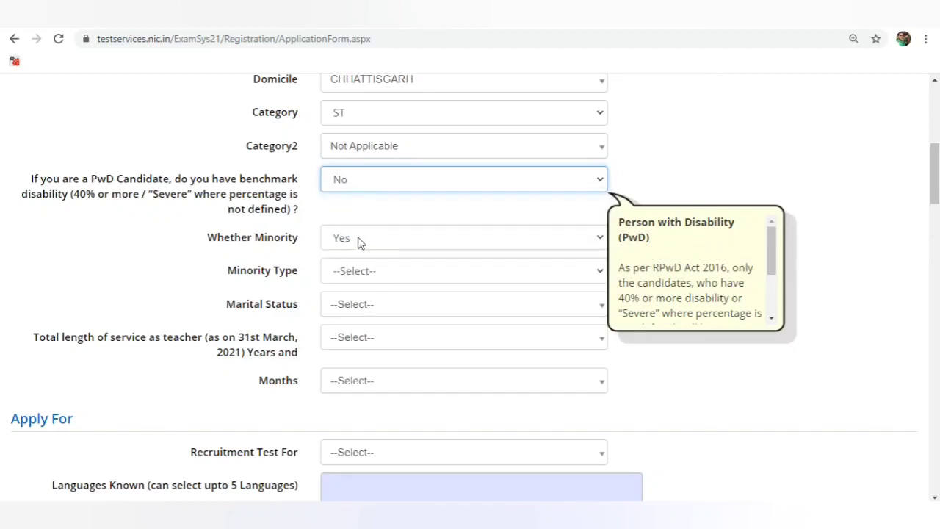
Examine the Minority Type options offered for a minority candidate in the personal details.
left_click(360, 243)
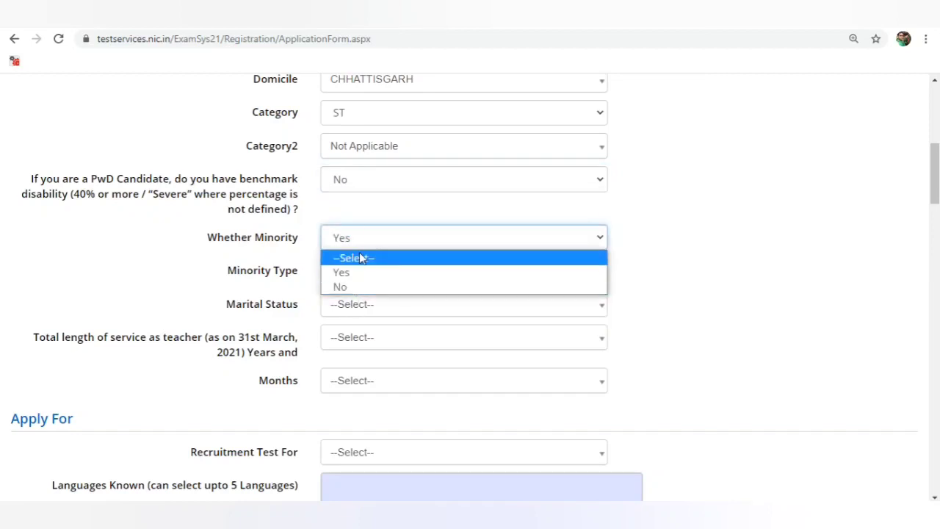
left_click(351, 238)
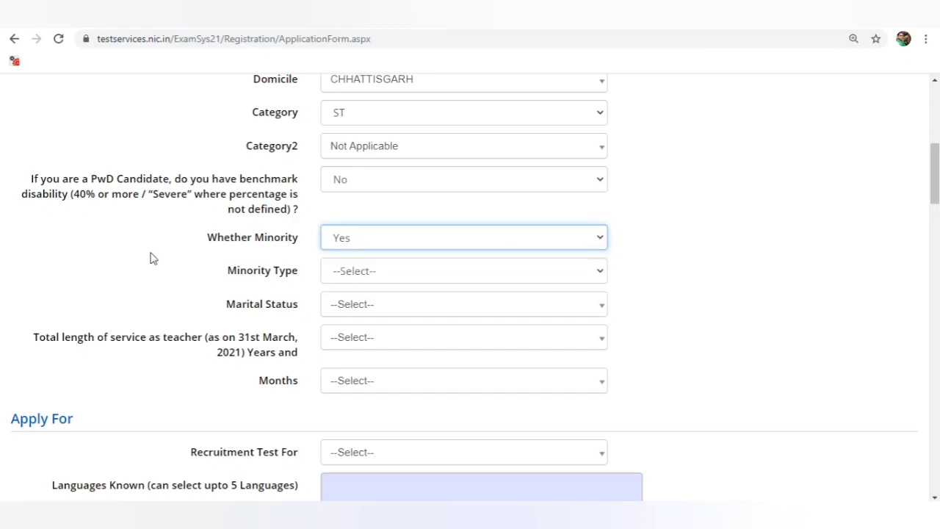
left_click(373, 273)
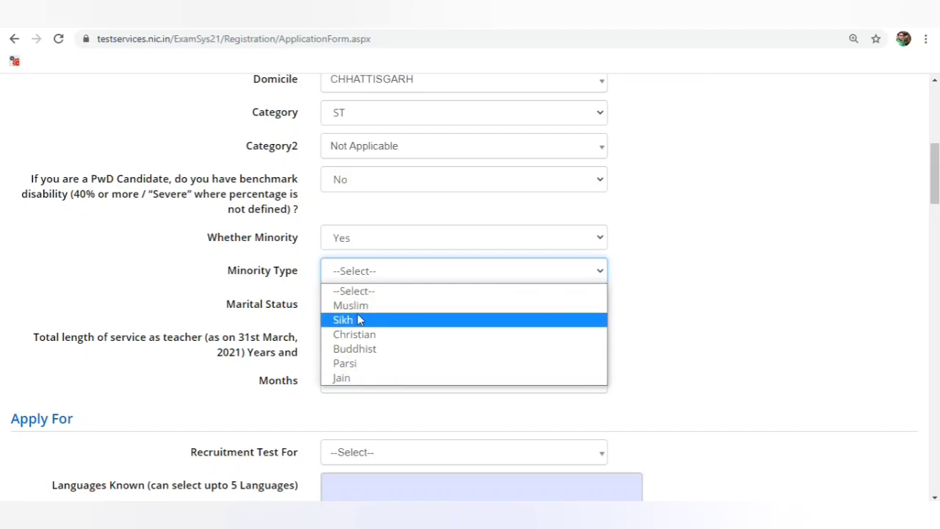
left_click(182, 258)
left_click(385, 270)
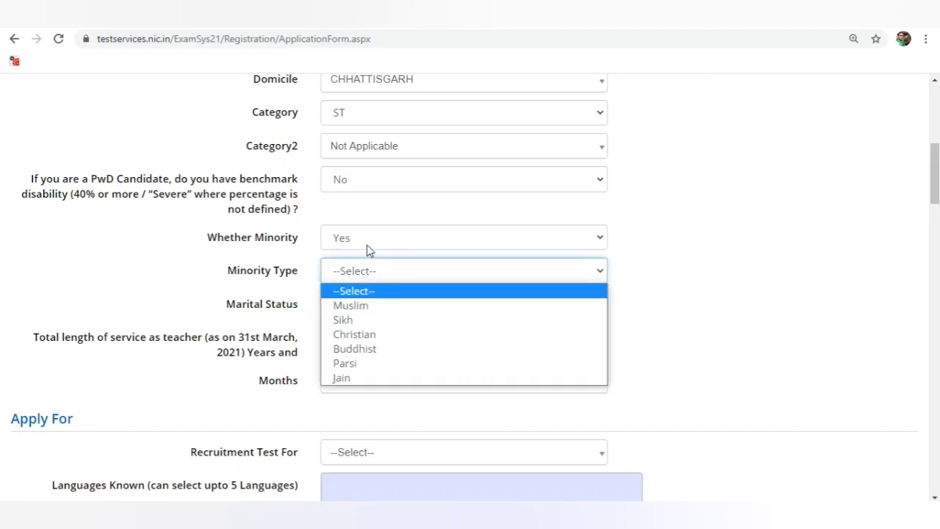
Set Whether Minority to No and keep Single as the marital status.
left_click(367, 246)
left_click(367, 245)
left_click(366, 246)
left_click(361, 245)
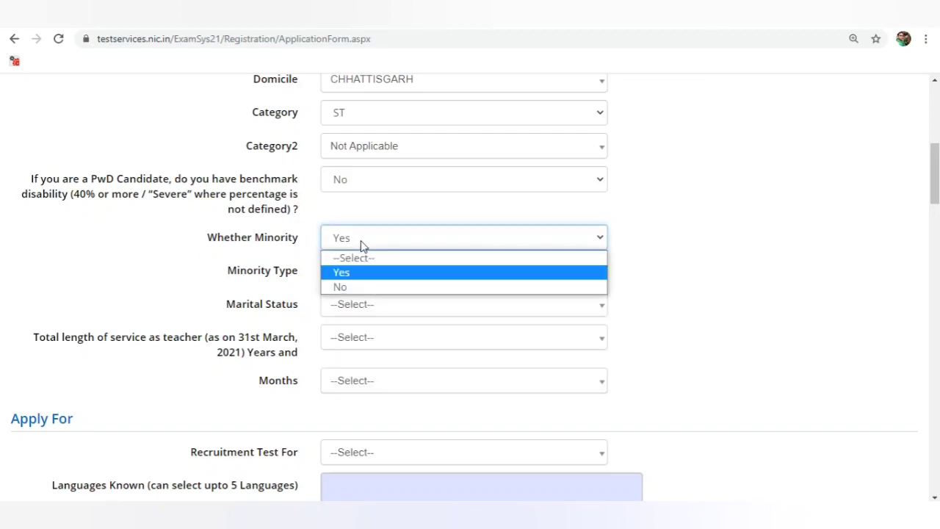
left_click(340, 287)
scroll(183, 268, "down", 1)
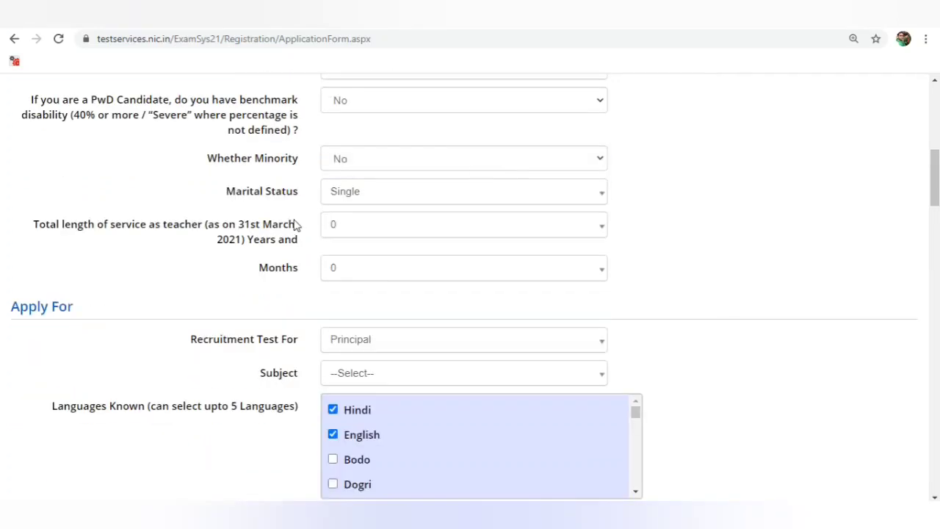
left_click(360, 194)
left_click(360, 196)
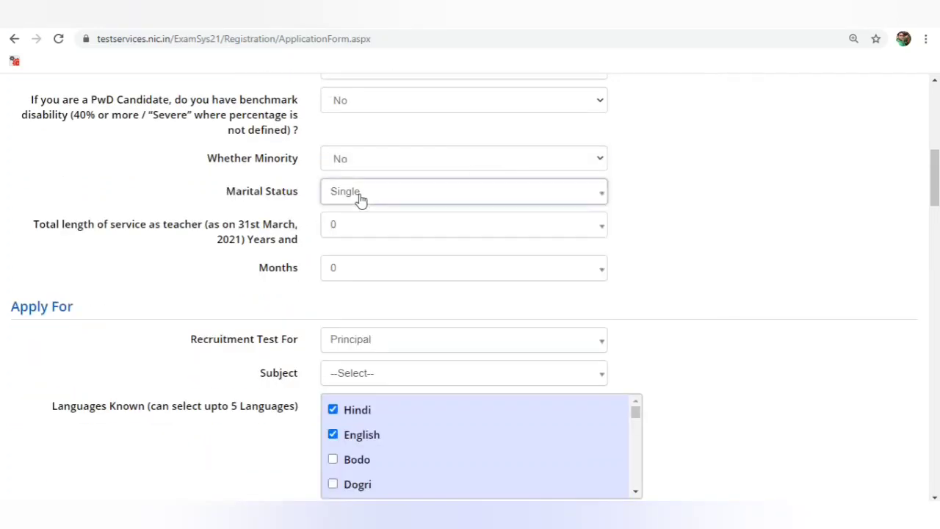
Set the total length of service as teacher to 2 years and 8 months.
scroll(279, 199, "down", 1)
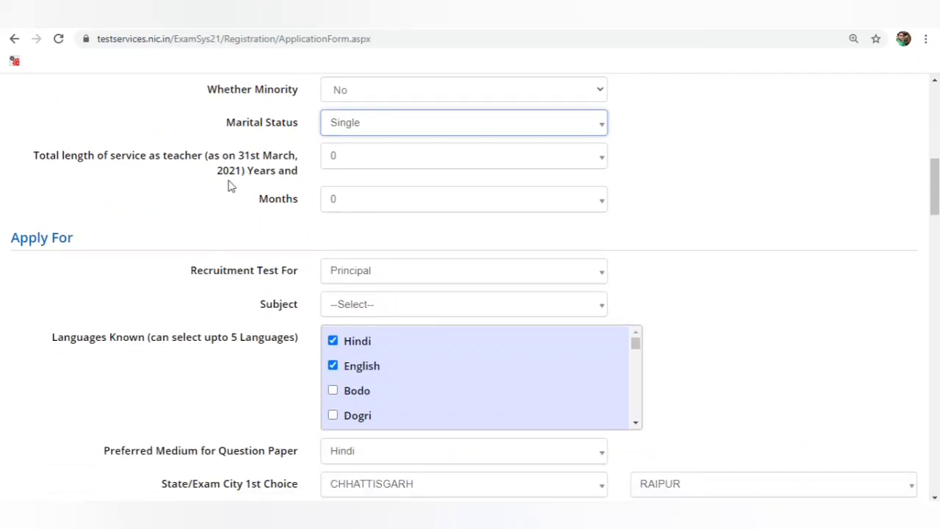
left_click(363, 163)
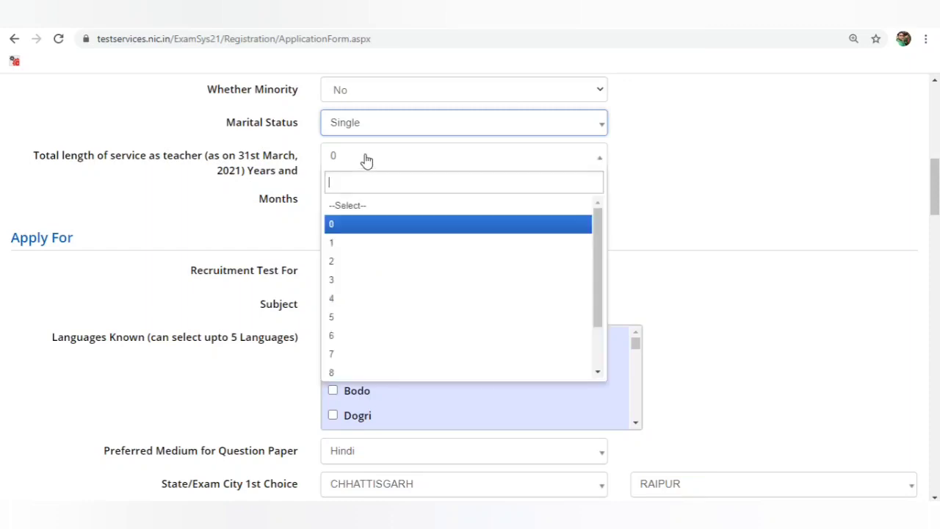
left_click(350, 263)
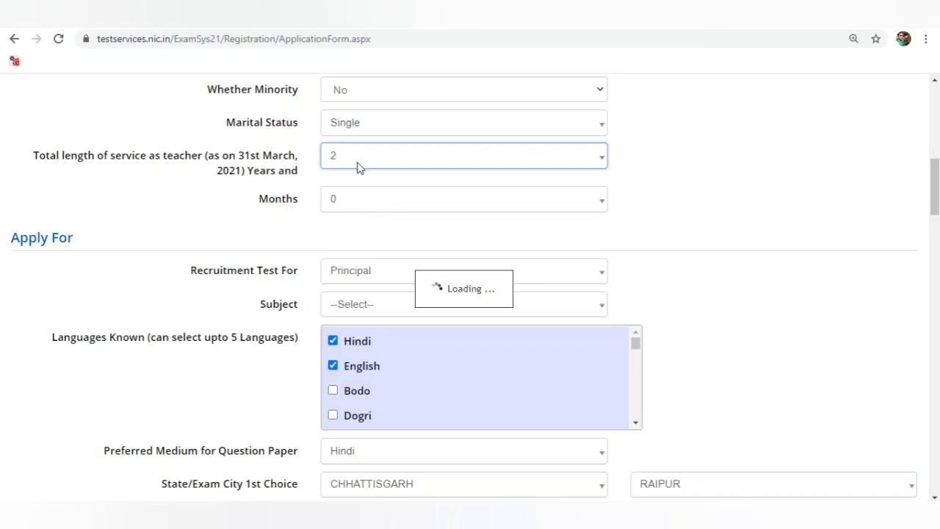
left_click(368, 205)
left_click(340, 413)
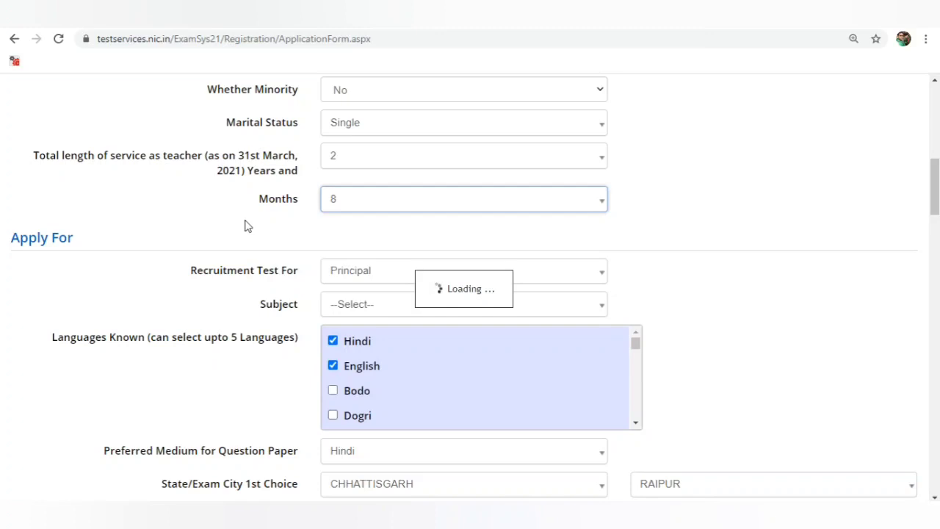
Reset the total length of service as teacher to 0 years and 0 months.
left_click(356, 161)
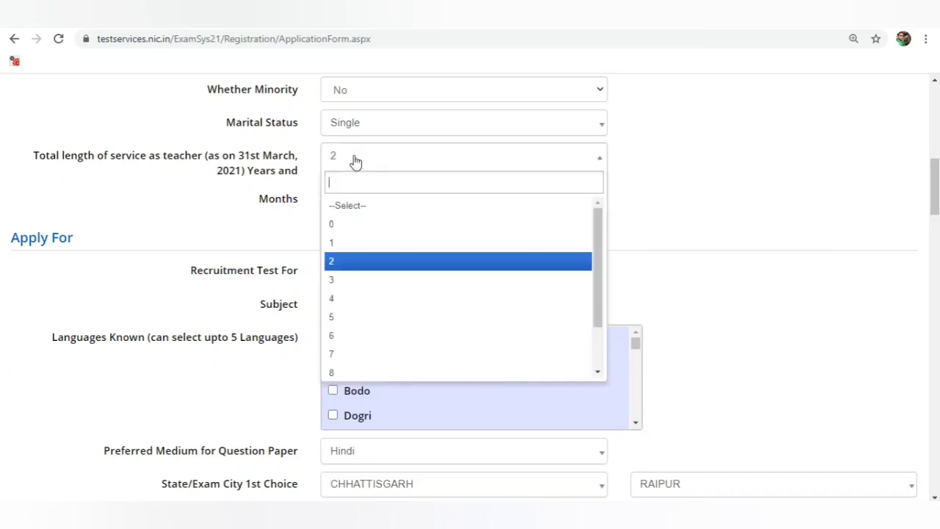
left_click(335, 223)
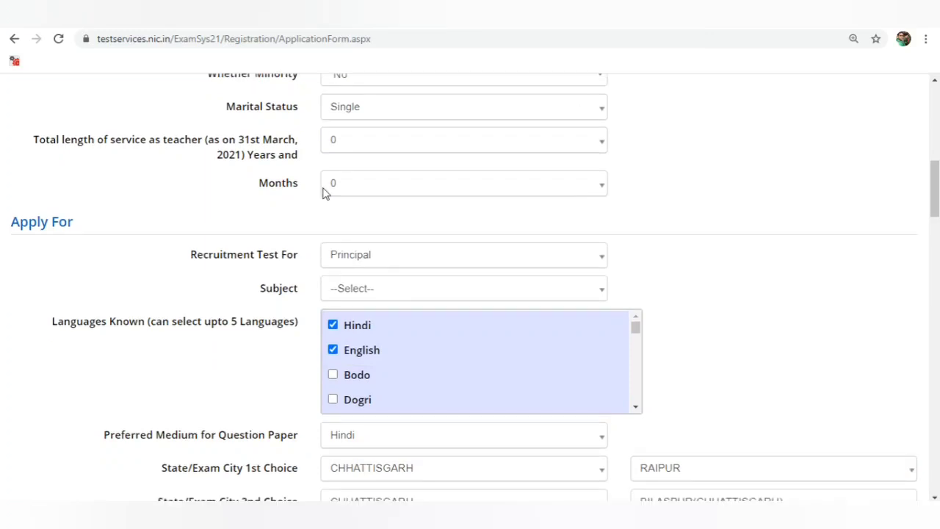
Keep Principal as the recruitment test and set its subject to Not Applicable.
left_click(384, 263)
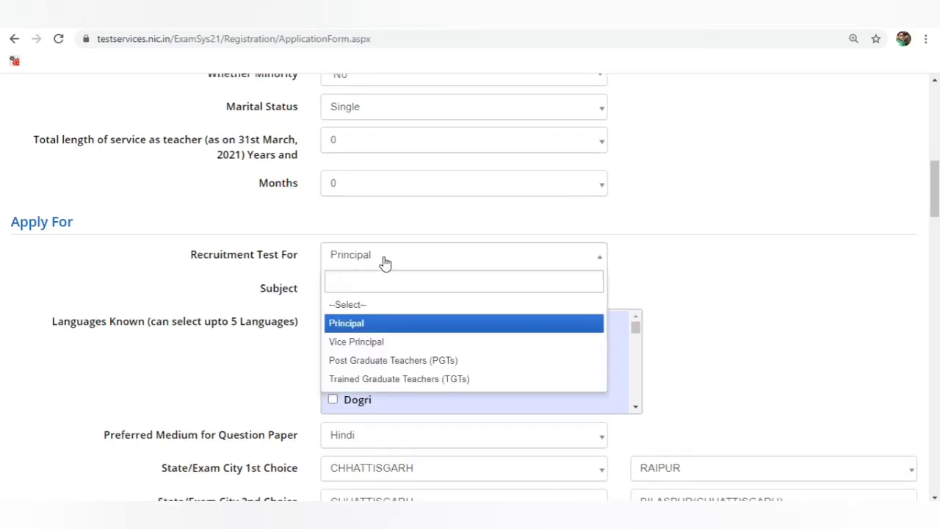
left_click(206, 274)
scroll(392, 155, "down", 2)
left_click(393, 155)
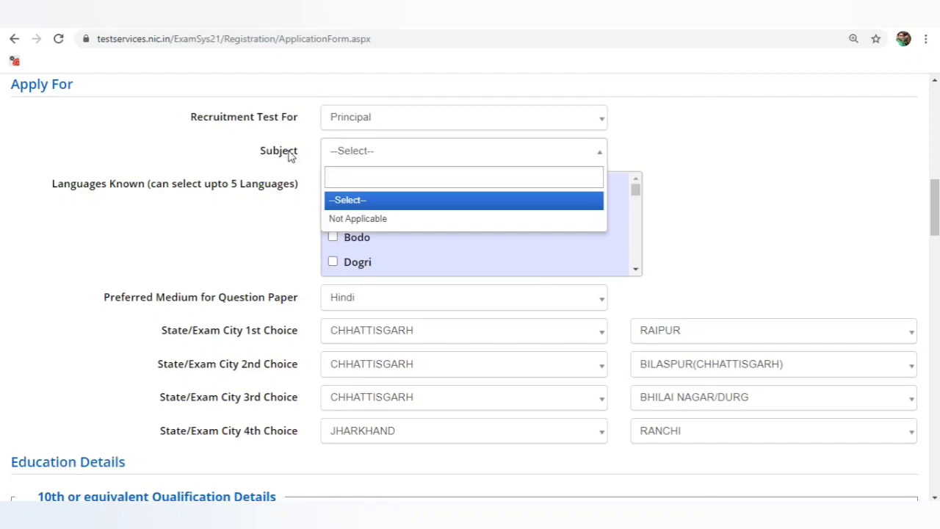
left_click(429, 220)
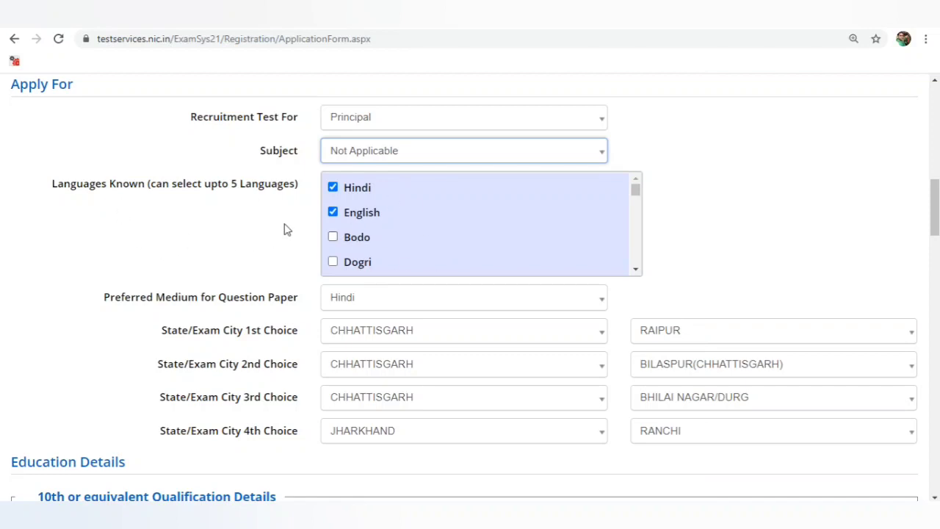
Look through the known languages and choose Hindi as the preferred medium for the question paper.
scroll(262, 216, "down", 1)
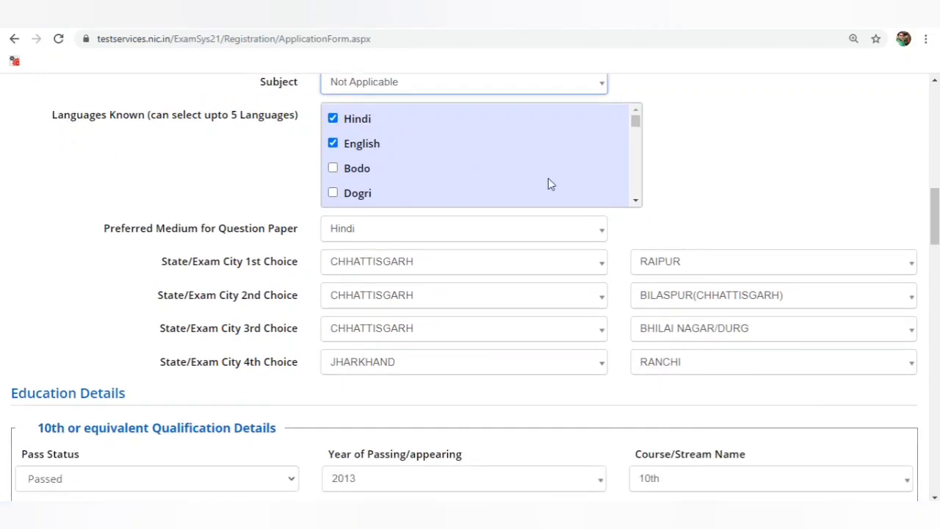
left_click_drag(634, 202, 622, 199)
scroll(576, 182, "up", 3)
left_click(242, 170)
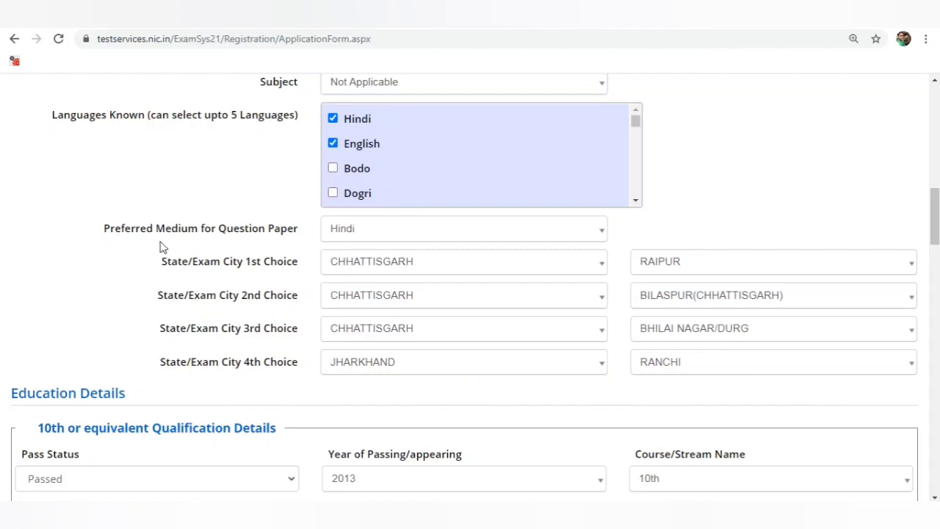
left_click(366, 235)
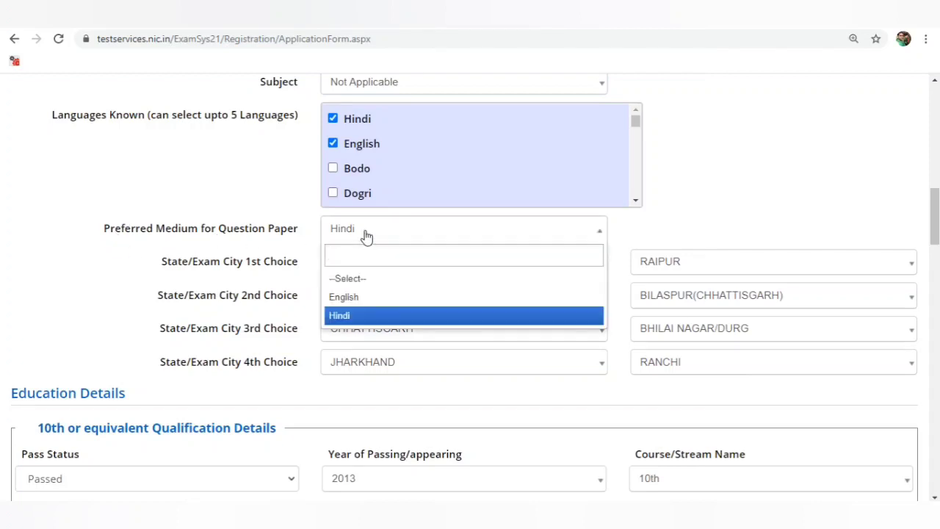
left_click(361, 316)
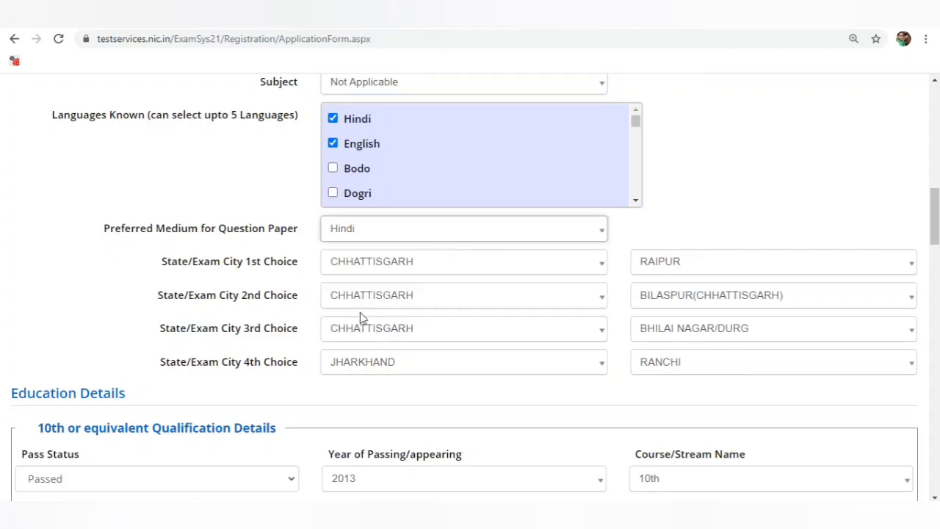
Choose CHHATTISGARH as the state and RAIPUR as the city for the first exam city choice.
scroll(206, 193, "down", 1)
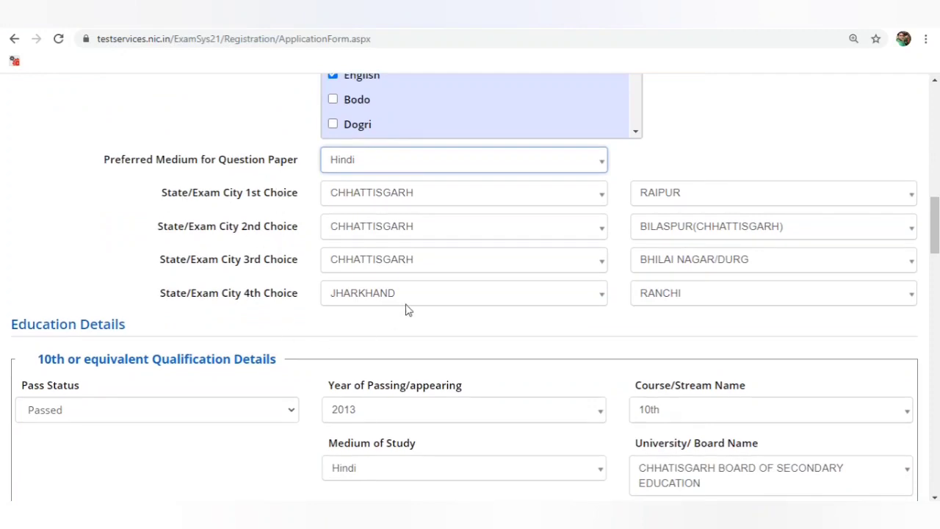
left_click(373, 195)
left_click(388, 281)
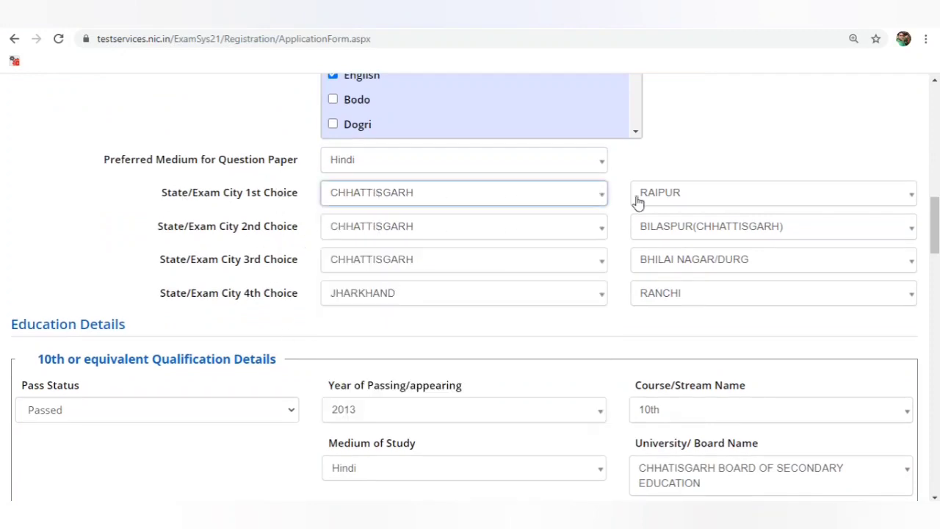
left_click(675, 204)
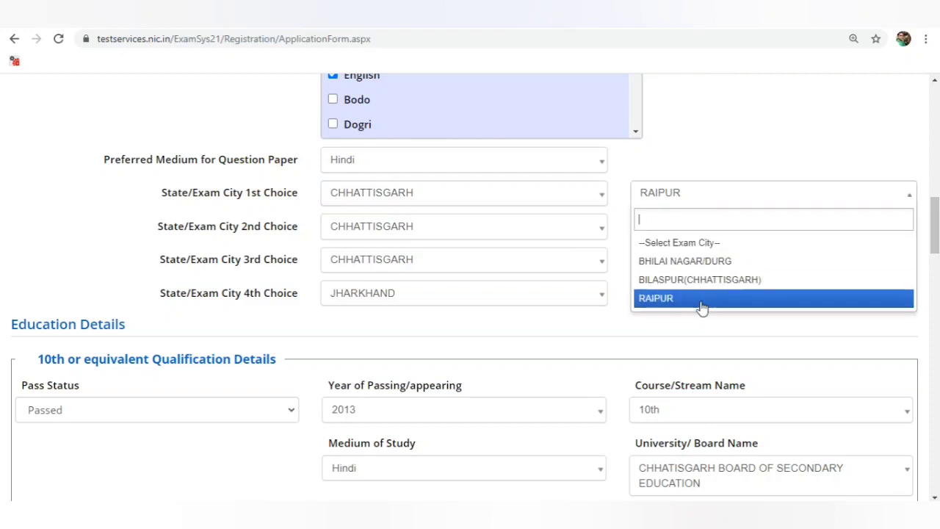
left_click(641, 340)
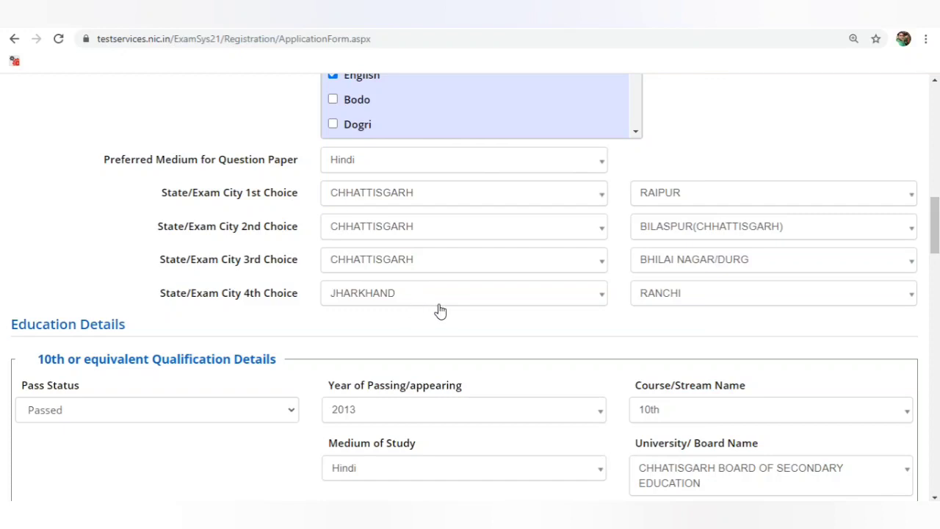
Review the pass status, year, course, medium of study and board entries in the 10th qualification details.
scroll(418, 307, "down", 1)
scroll(387, 235, "down", 1)
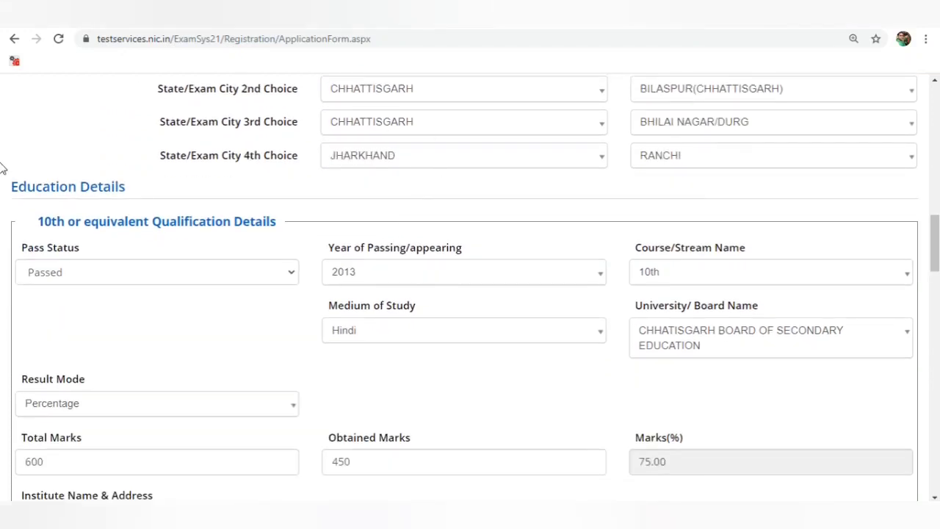
scroll(138, 236, "down", 1)
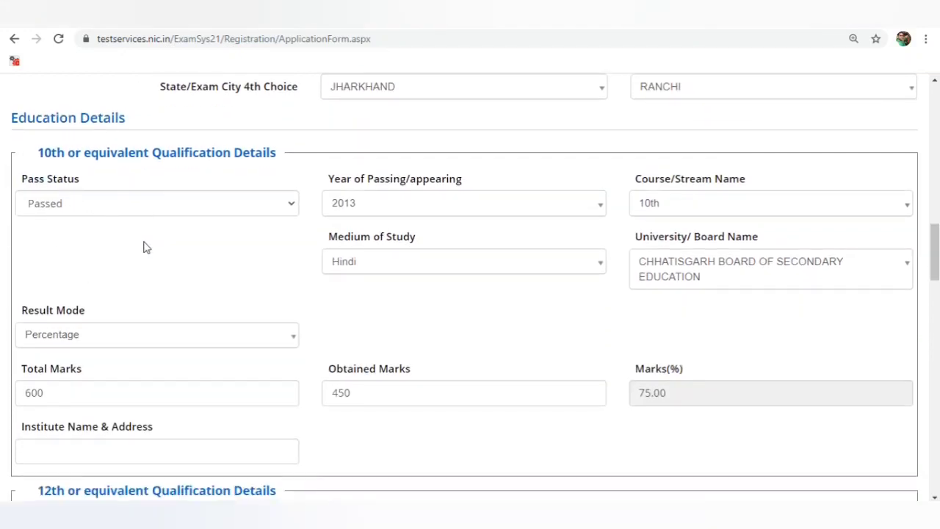
left_click(165, 206)
left_click(163, 207)
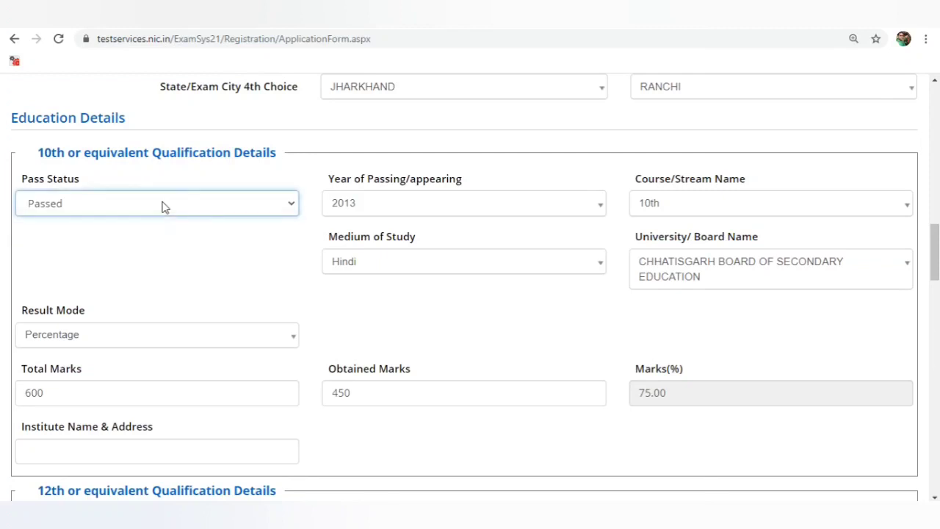
left_click(165, 207)
left_click(254, 312)
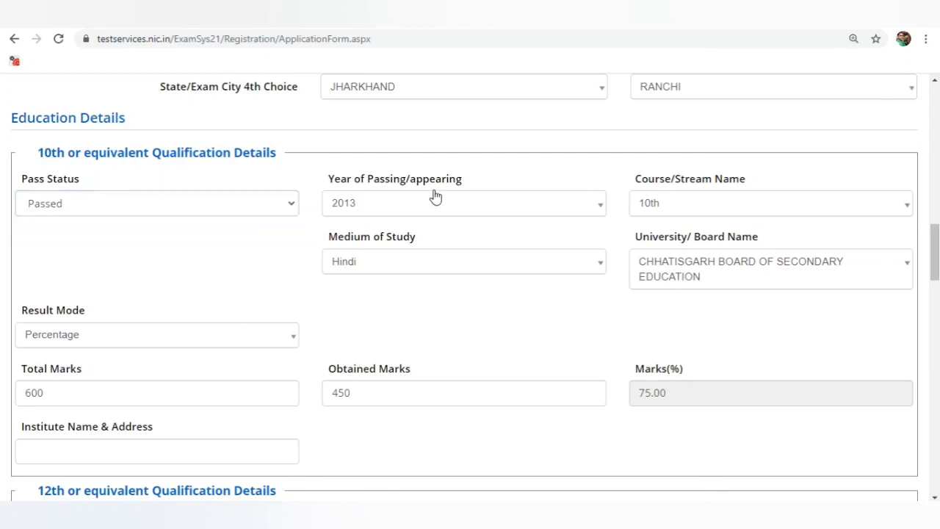
left_click(777, 206)
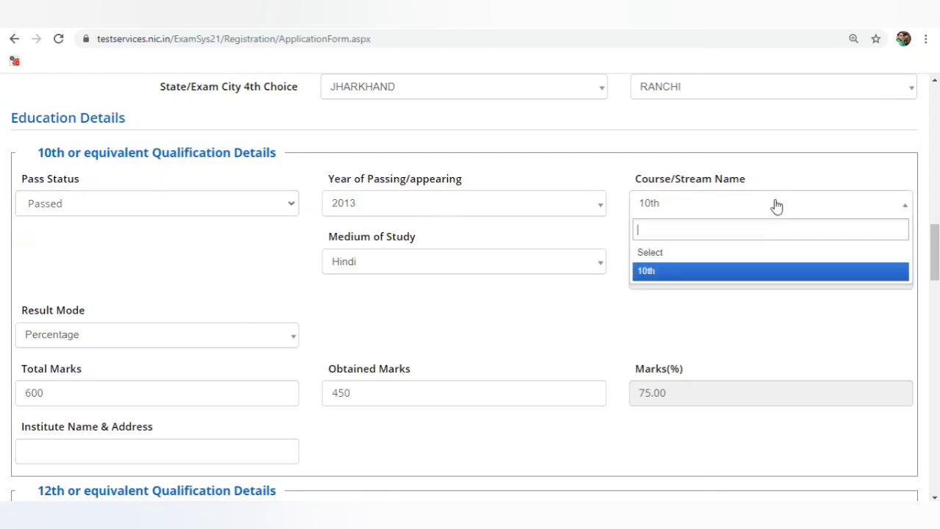
left_click(772, 206)
left_click(398, 269)
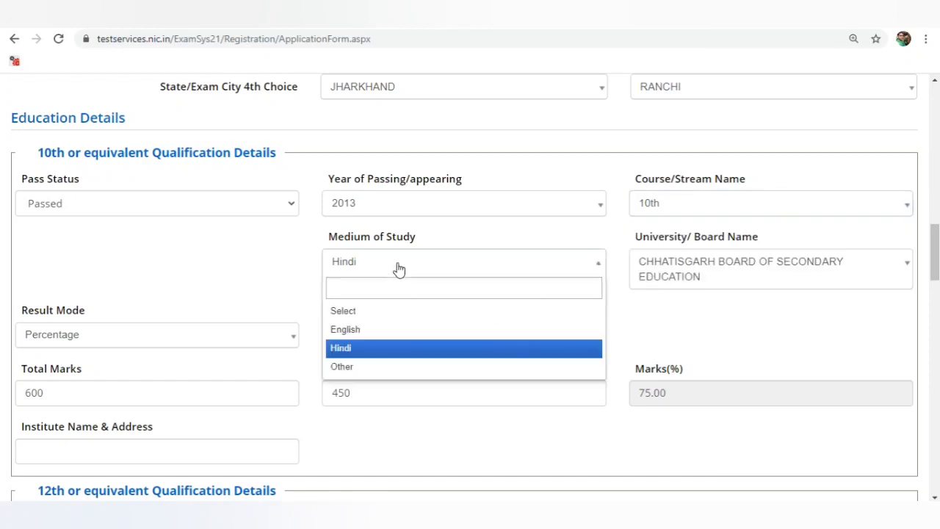
left_click(396, 268)
left_click(907, 273)
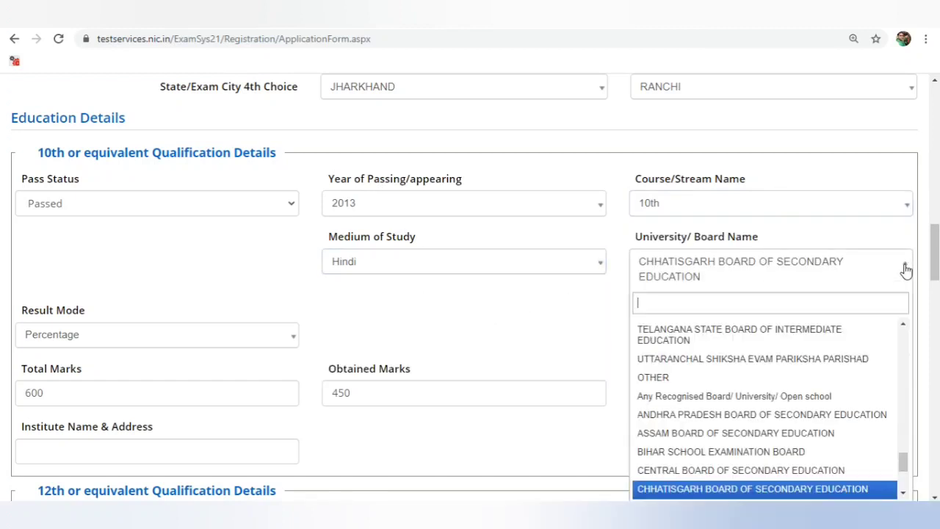
left_click(907, 270)
Review the 10th qualification's result mode options, marks and institute fields, and the start of the 12th qualification details.
scroll(904, 283, "down", 1)
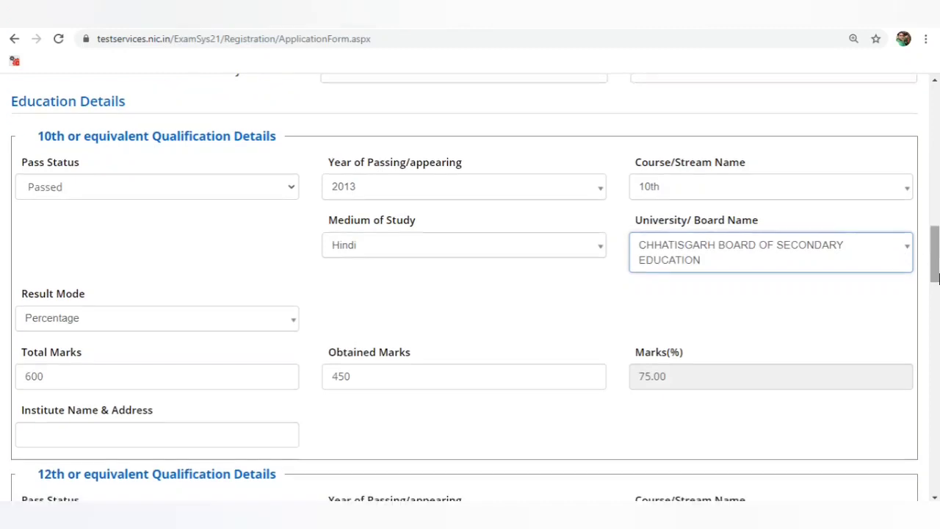
left_click(100, 270)
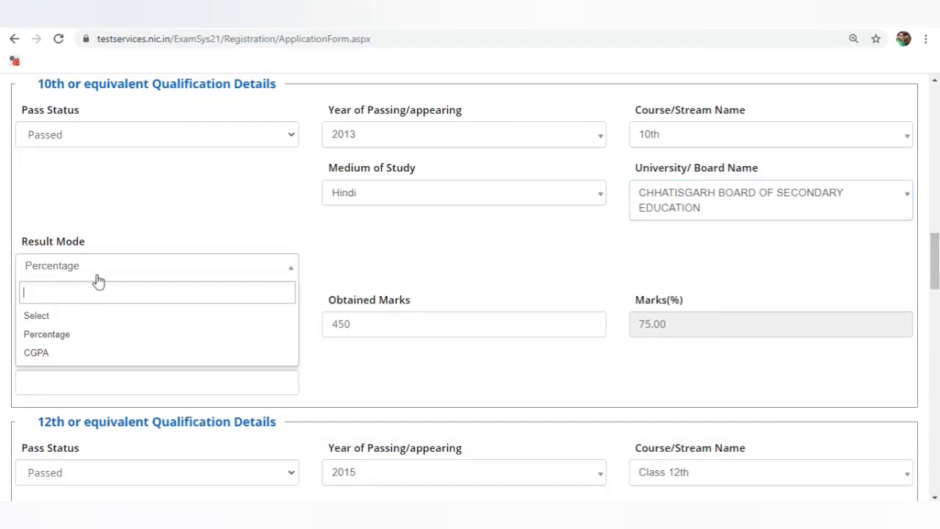
left_click(94, 273)
scroll(301, 243, "down", 2)
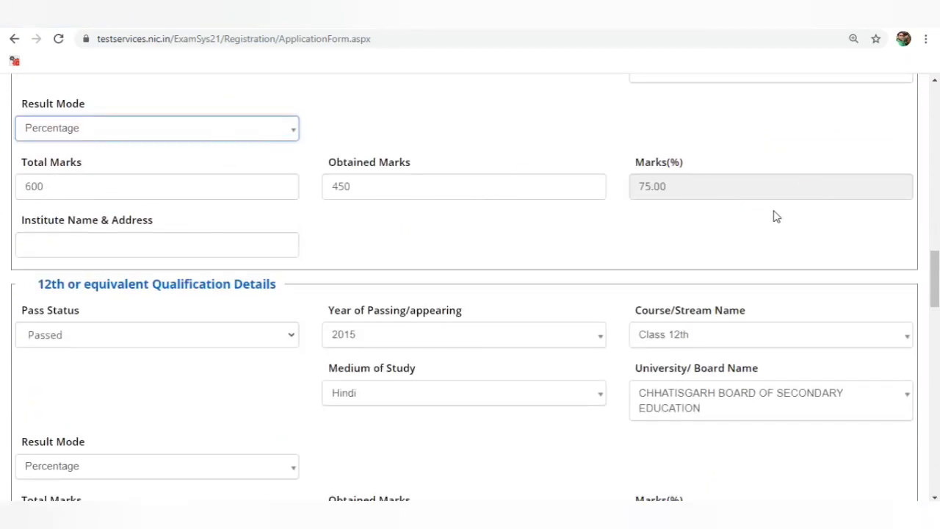
scroll(143, 240, "down", 1)
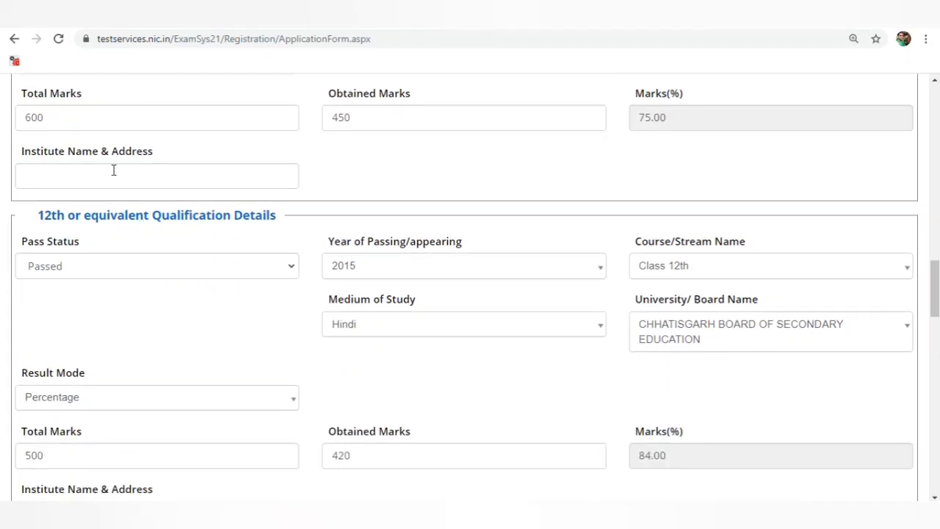
Review the 10th institute name field and the 12th and graduate qualification entries, including course, medium, university, result mode and marks.
left_click(178, 180)
scroll(347, 183, "up", 2)
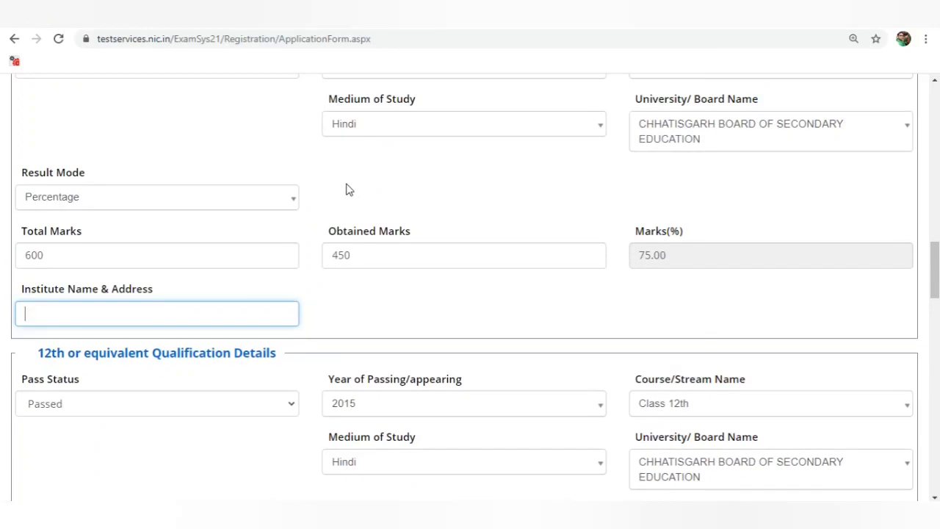
scroll(349, 189, "up", 2)
scroll(349, 190, "down", 2)
scroll(131, 294, "down", 2)
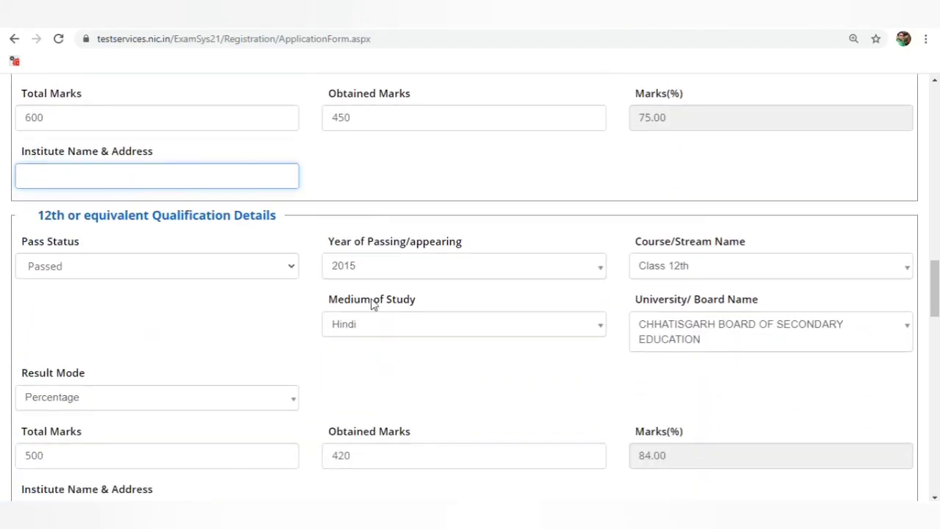
scroll(259, 295, "down", 2)
scroll(269, 212, "up", 1)
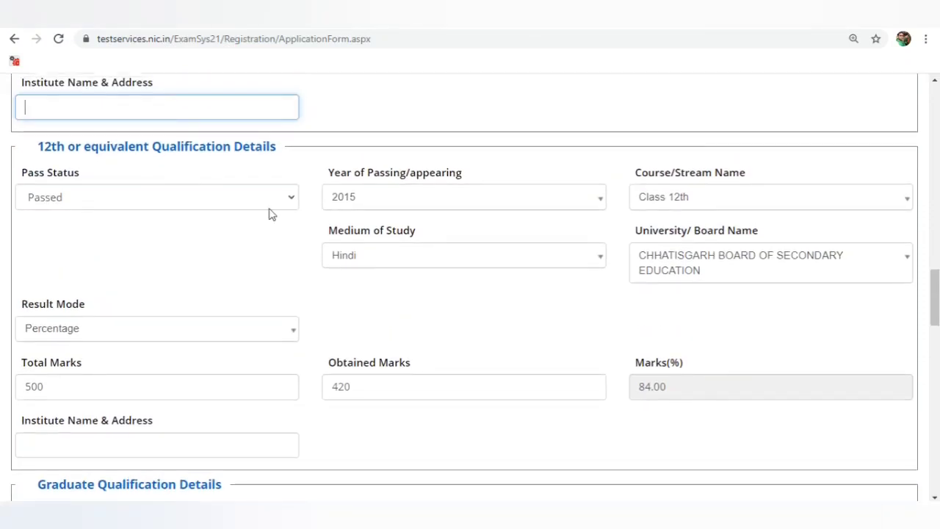
scroll(629, 252, "down", 2)
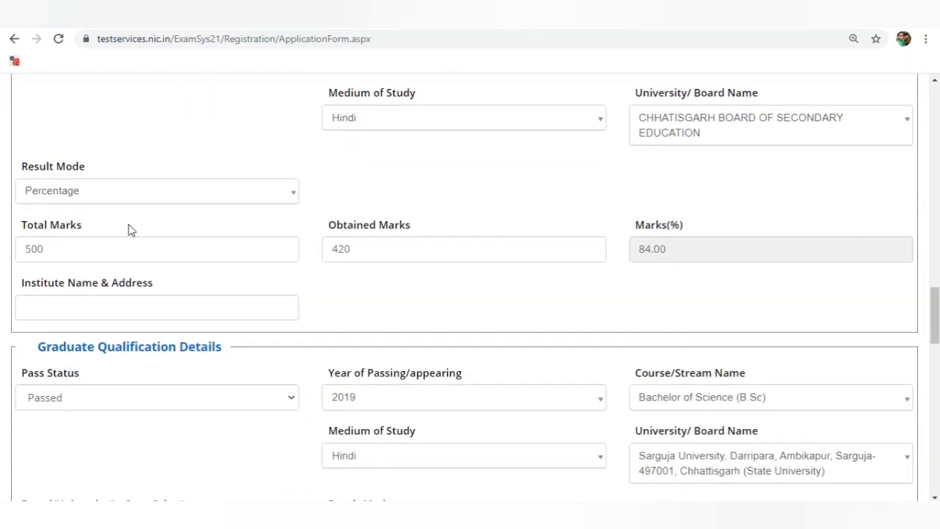
scroll(228, 233, "down", 3)
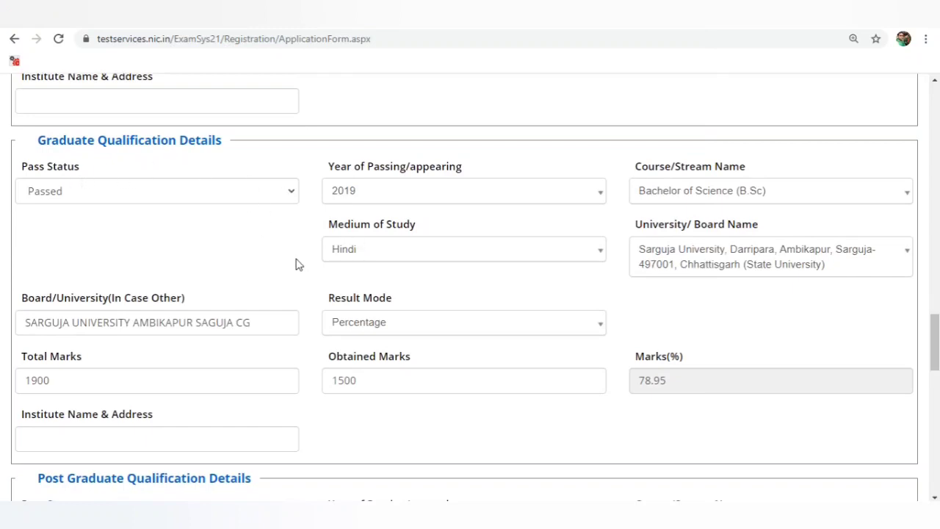
scroll(246, 256, "down", 3)
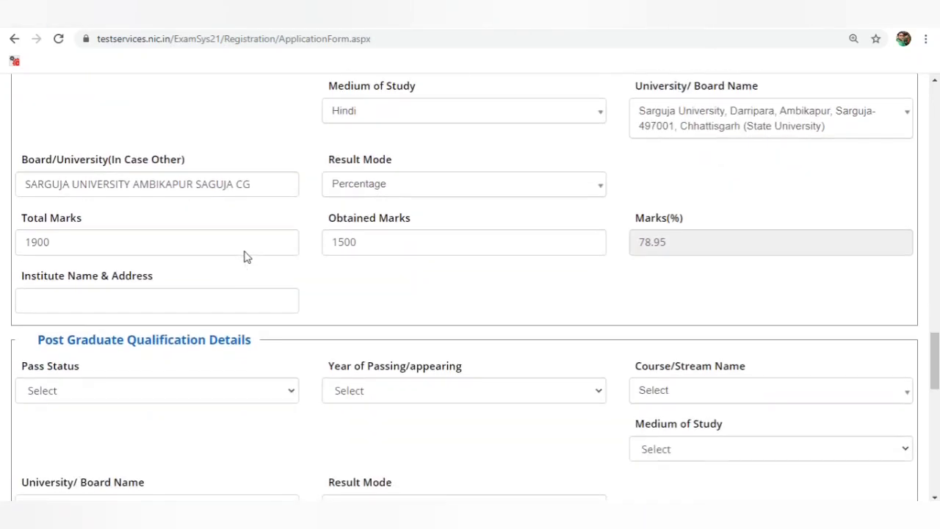
scroll(168, 345, "down", 1)
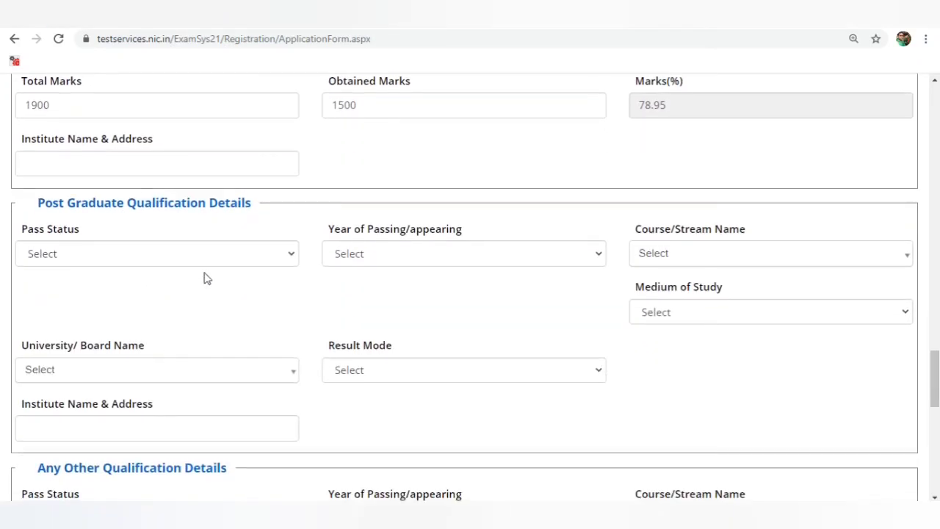
Set the pass status in the Post Graduate Qualification Details to Appearing.
scroll(220, 271, "down", 1)
left_click(183, 192)
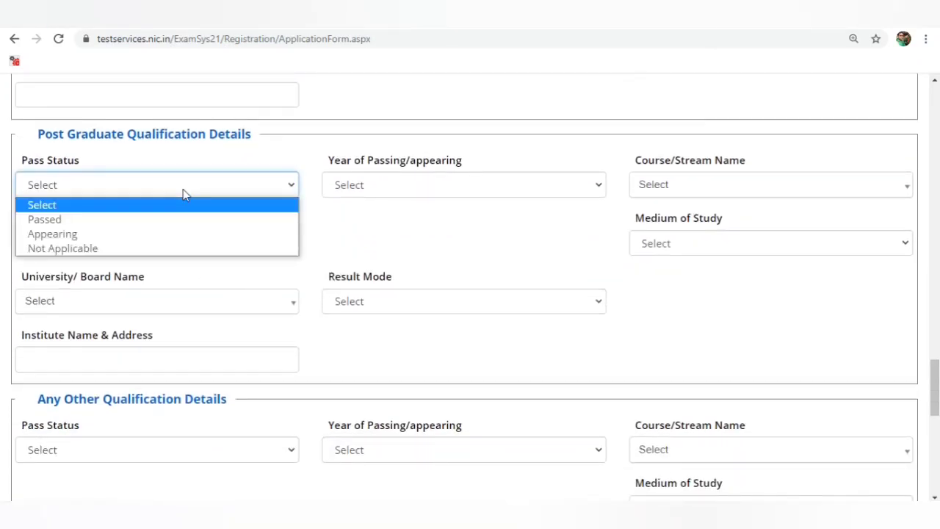
left_click(93, 235)
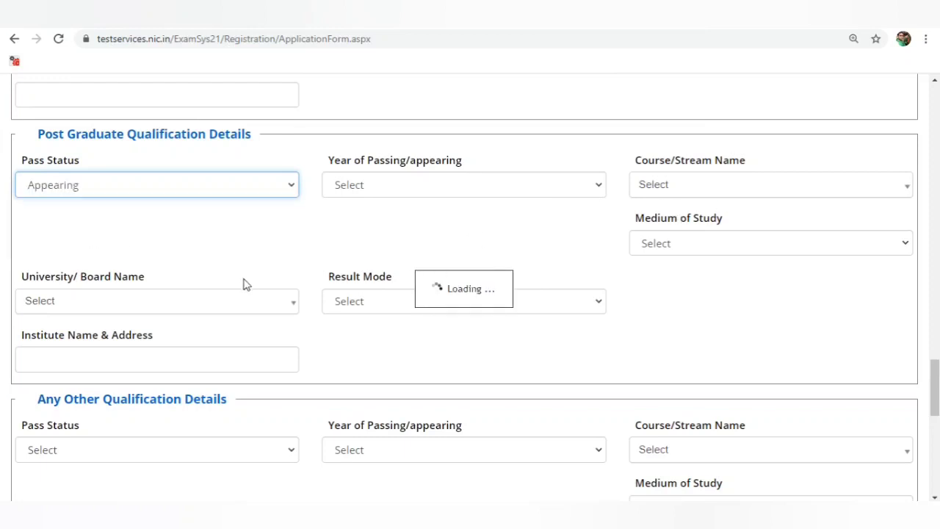
Set the pass status in the Any Other Qualification Details to Not Applicable.
scroll(243, 283, "down", 2)
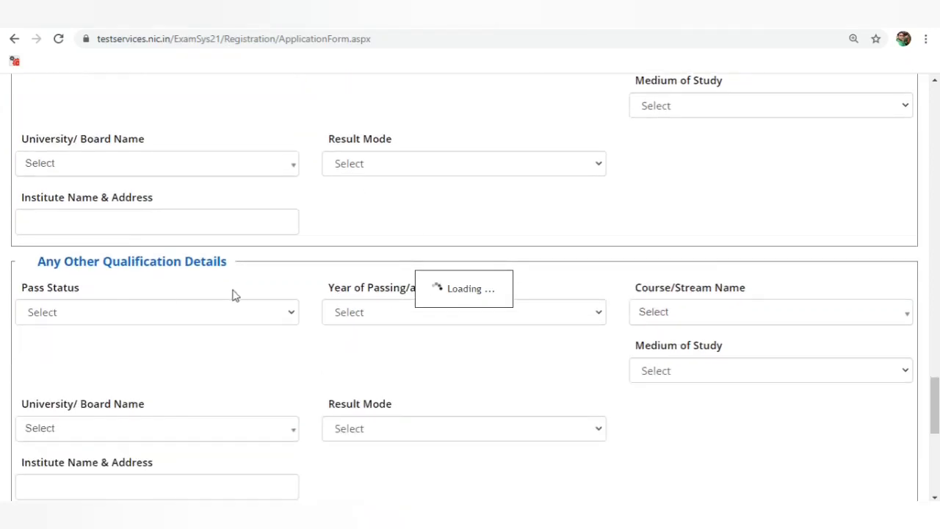
scroll(233, 196, "down", 3)
scroll(212, 248, "up", 1)
left_click(193, 157)
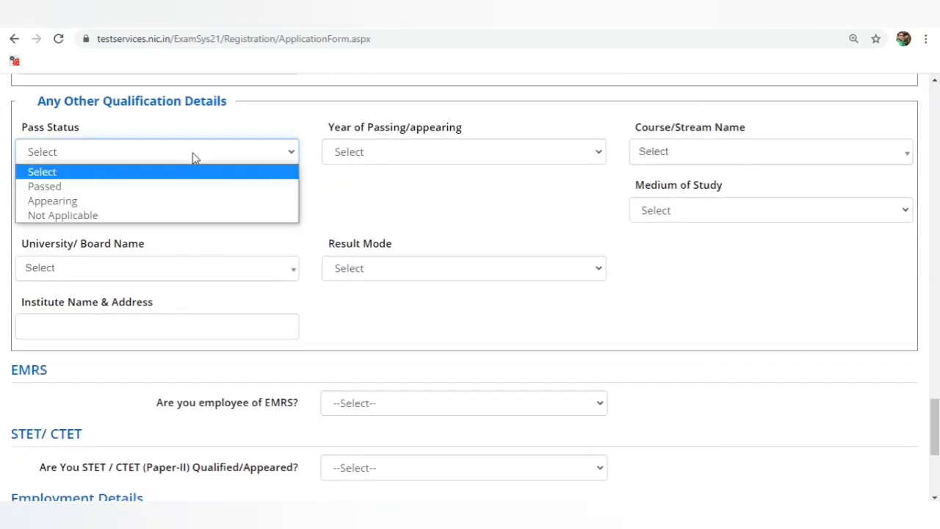
left_click(155, 214)
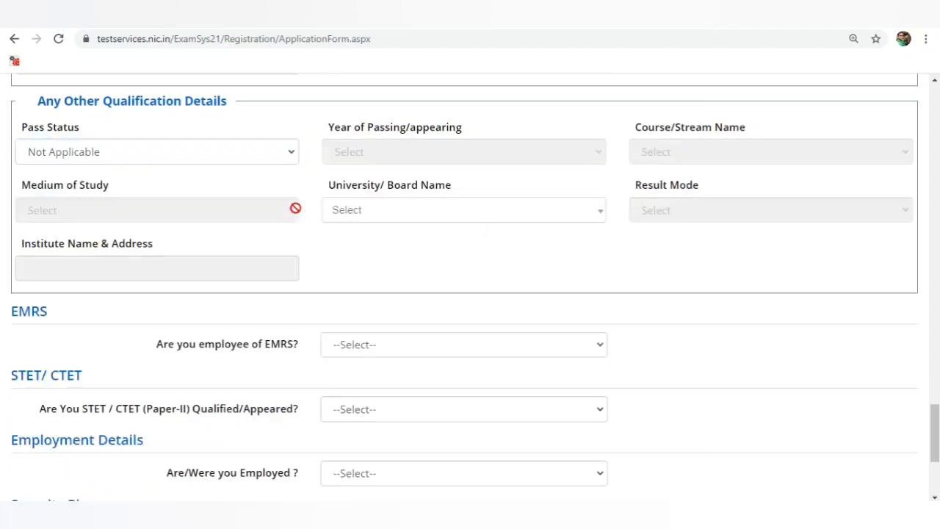
Answer No to the question about being an employee of EMRS.
scroll(295, 208, "down", 1)
scroll(295, 208, "up", 1)
scroll(564, 195, "down", 2)
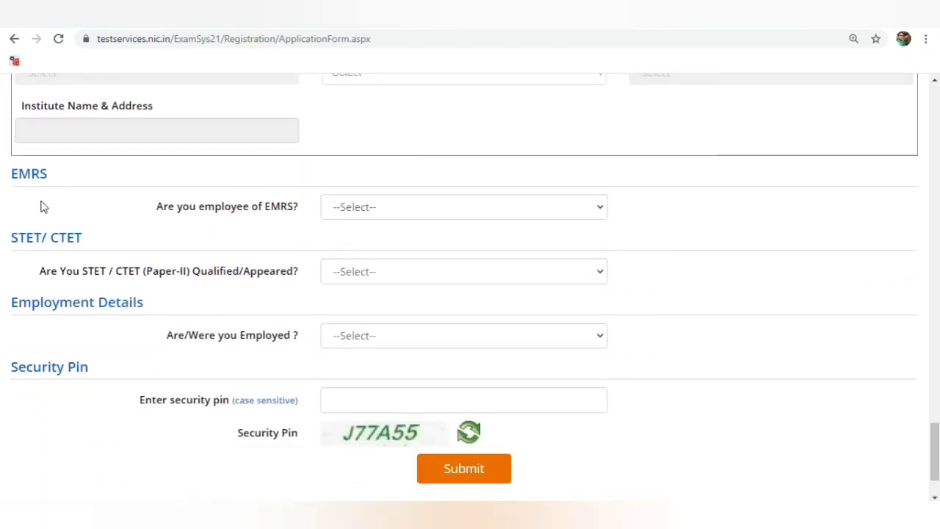
left_click(443, 210)
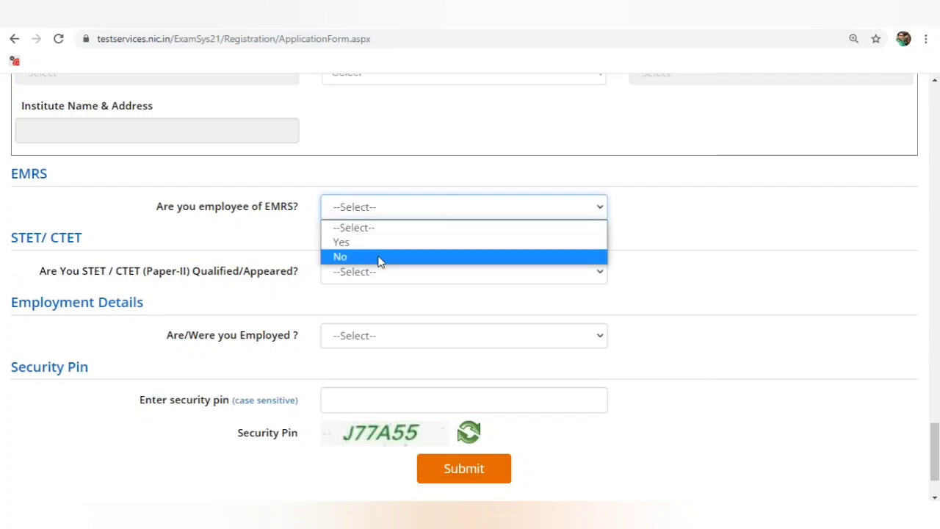
left_click(342, 257)
scroll(742, 274, "down", 2)
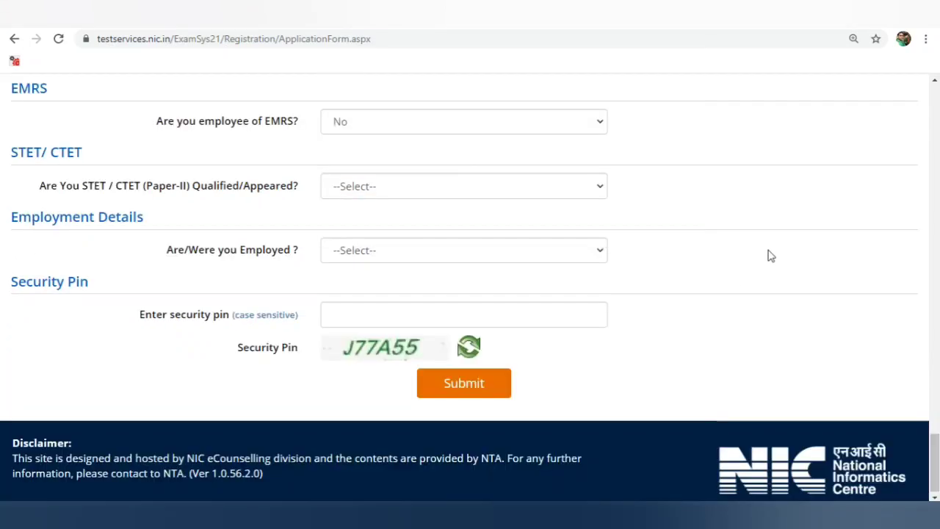
Try answering Yes to the STET/CTET (Paper-II) question with 2016 as the year, and go to the certificate or roll number field.
left_click(387, 188)
left_click(361, 237)
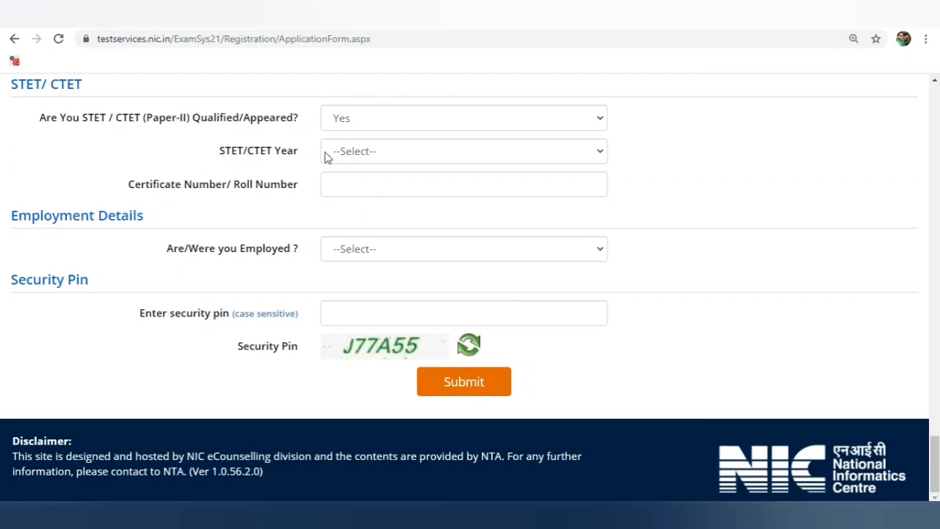
left_click(356, 153)
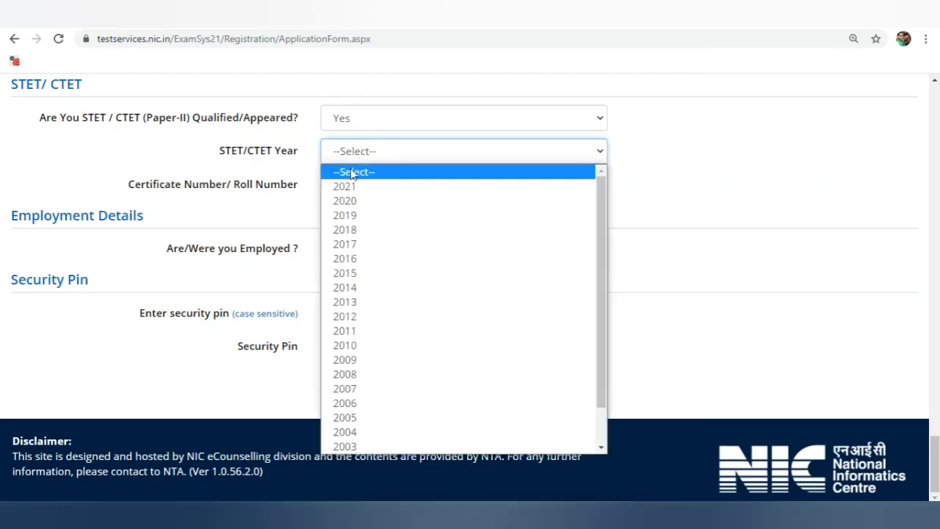
left_click(343, 258)
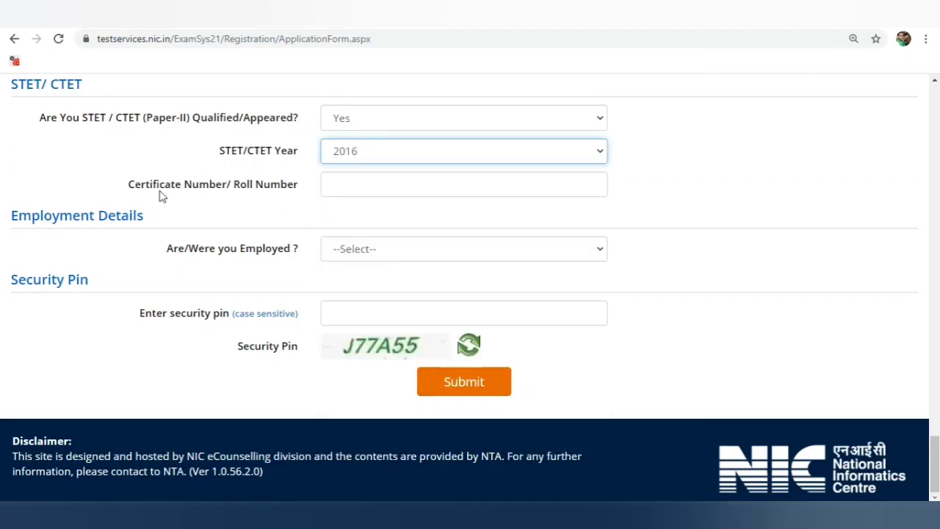
left_click(366, 186)
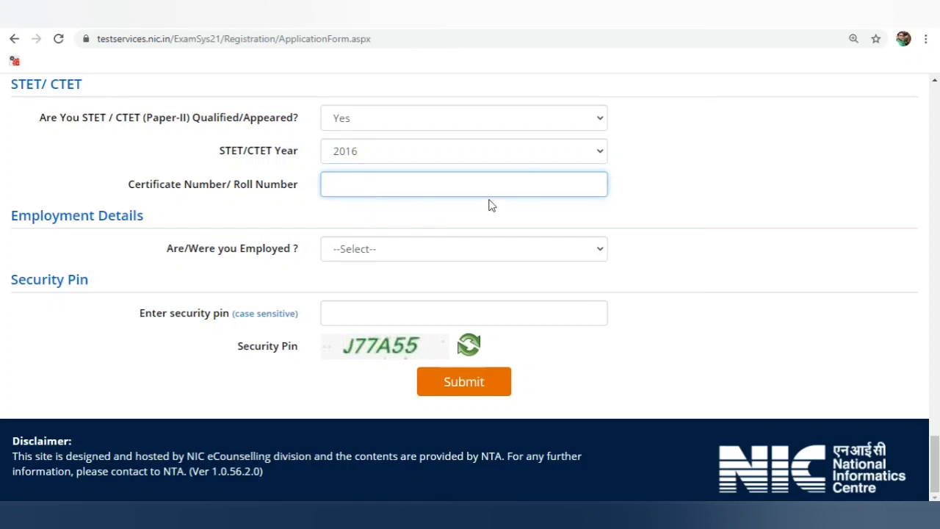
Answer No to the STET/CTET (Paper-II) question and set the employment status to Unemployed.
left_click(360, 119)
left_click(352, 154)
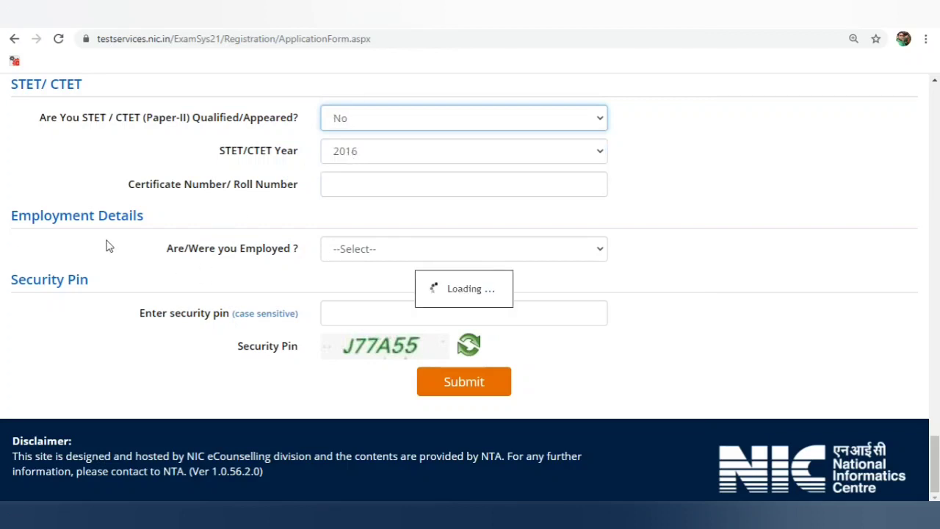
left_click(362, 250)
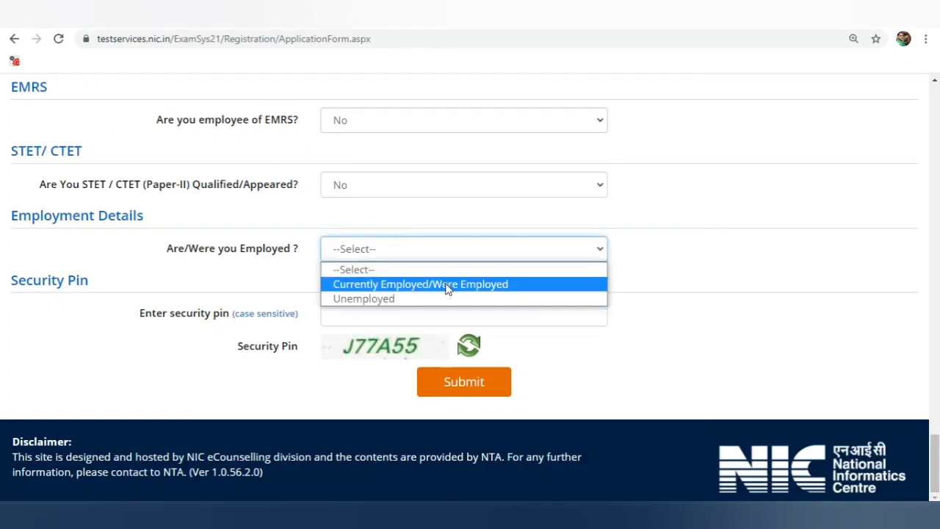
left_click(391, 303)
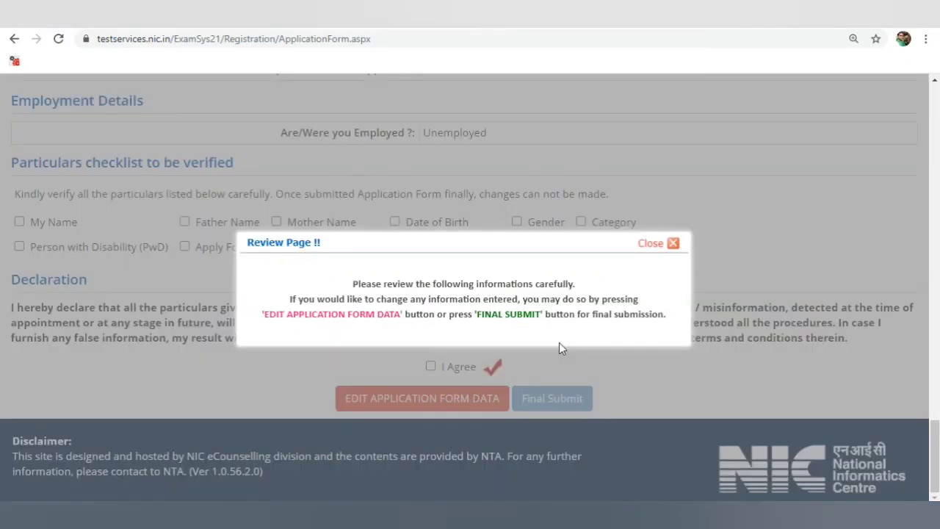
Dismiss the review notice and mark every item in the particulars checklist as verified, from My Name to Educational Details.
left_click(674, 248)
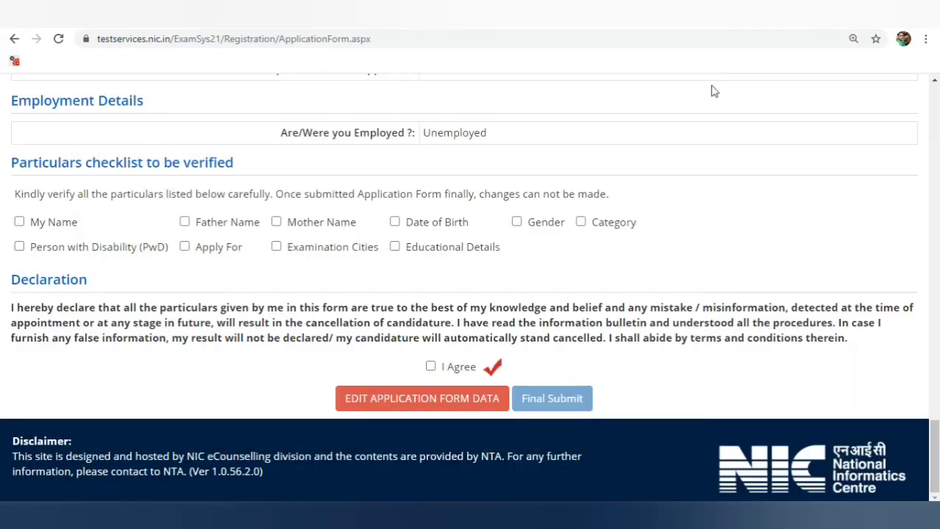
left_click(19, 221)
left_click(19, 246)
left_click(184, 221)
left_click(184, 247)
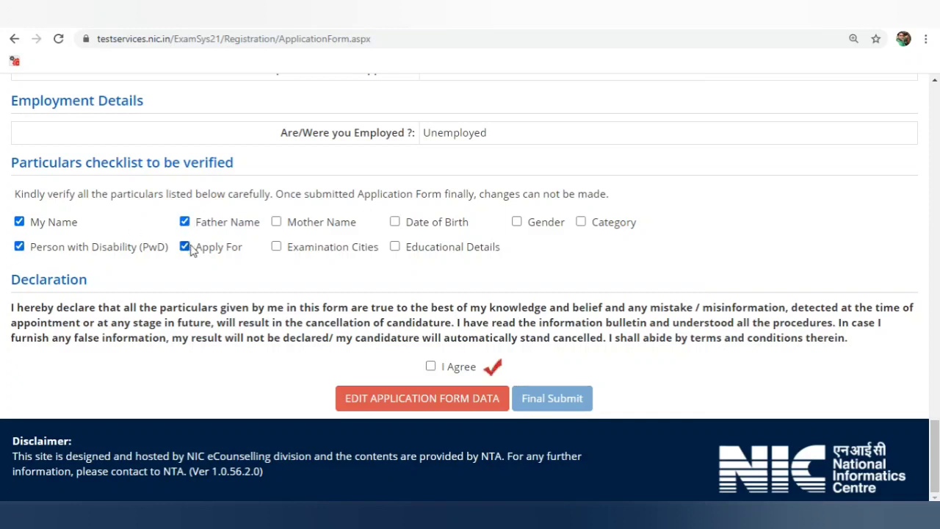
left_click(276, 221)
left_click(276, 246)
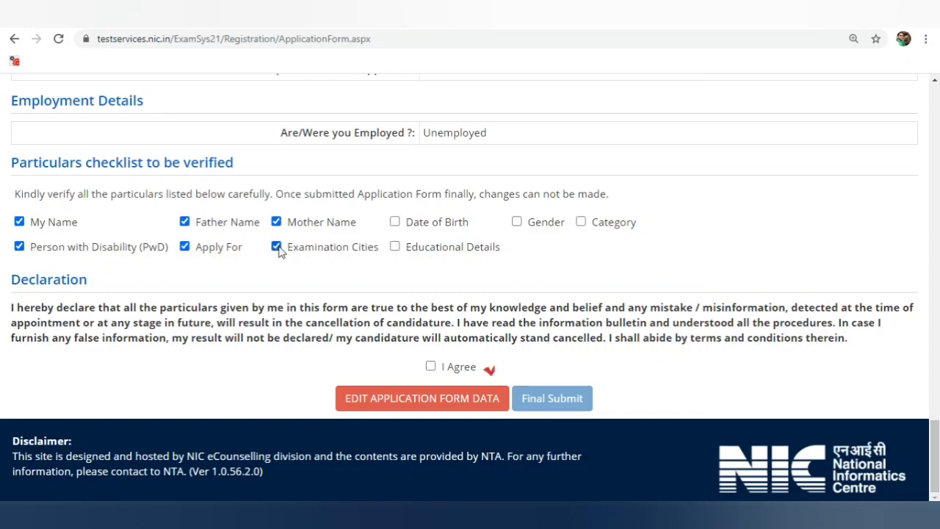
left_click(394, 246)
left_click(395, 221)
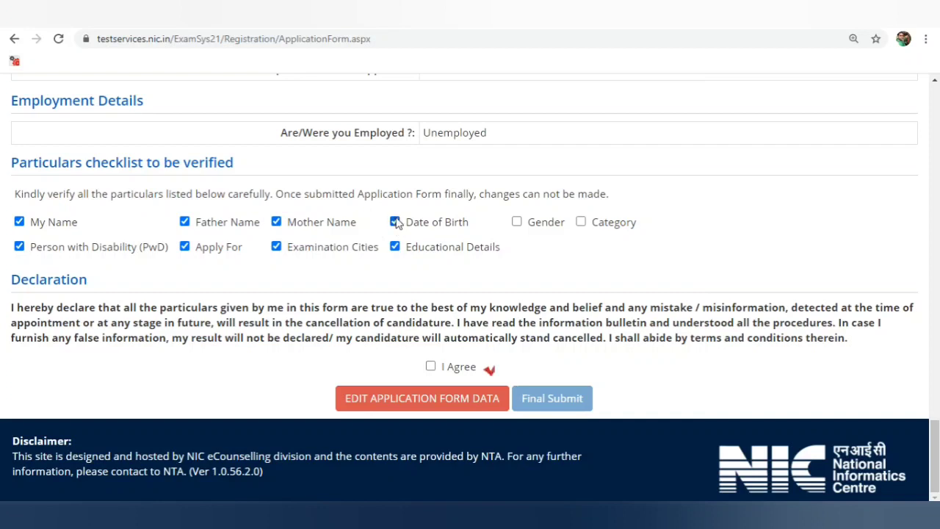
left_click(517, 222)
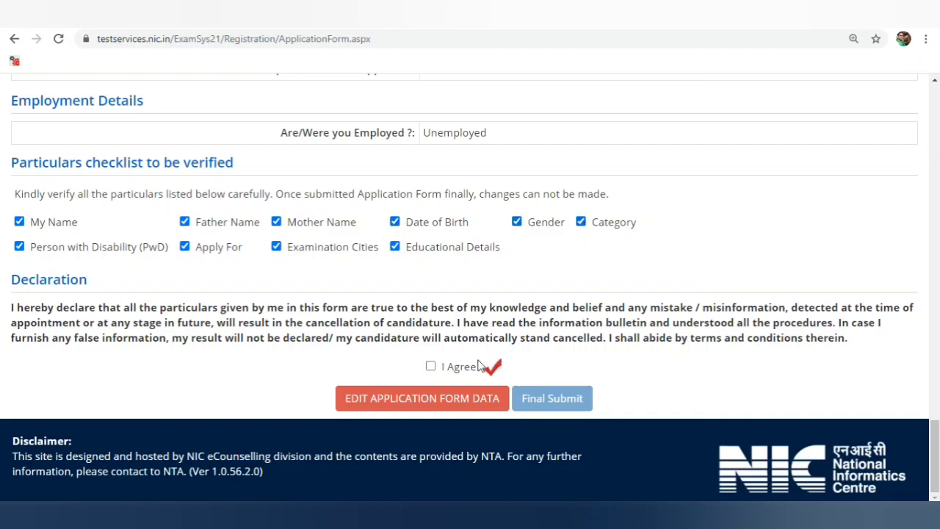
Agree to the declaration and make the confirmed final submission of the application form.
left_click(431, 367)
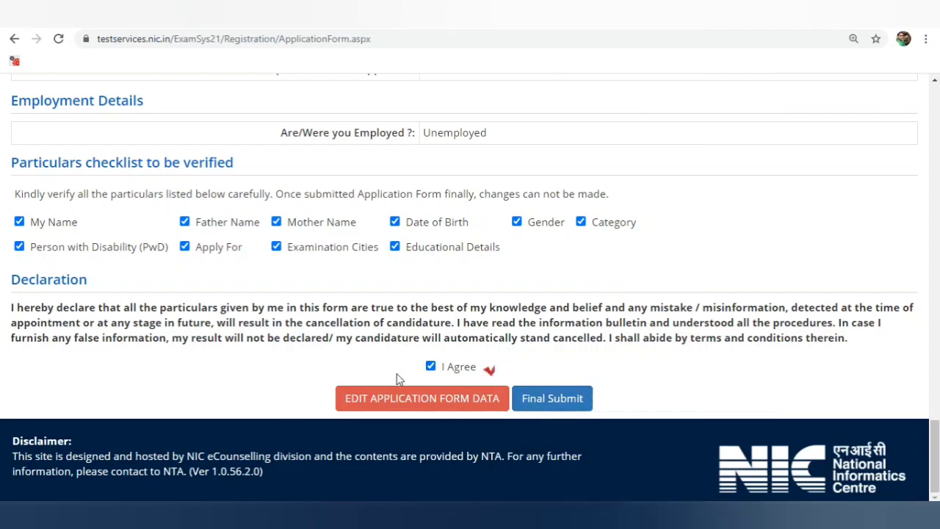
left_click(564, 404)
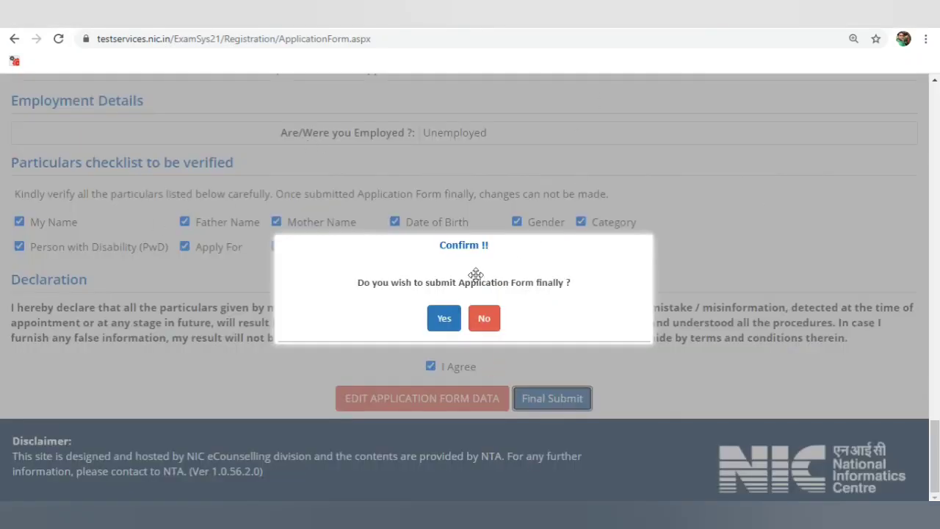
left_click(444, 320)
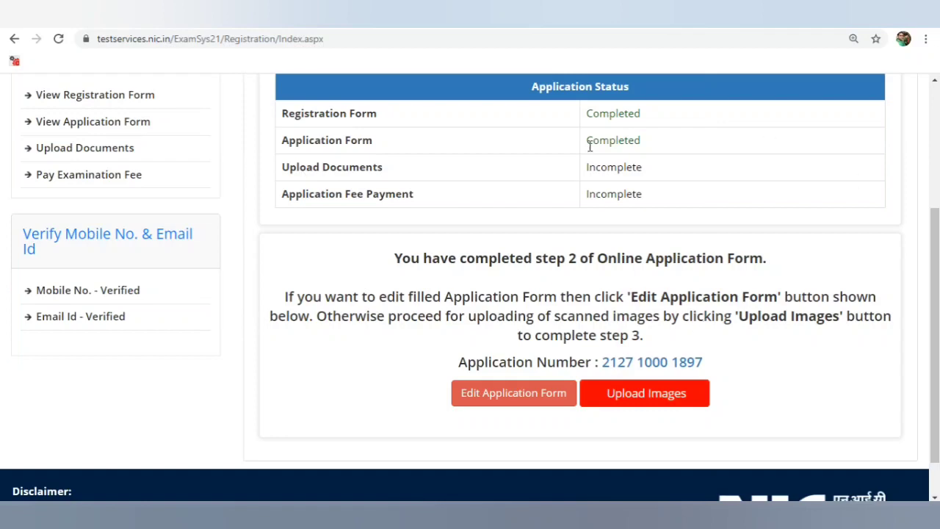
Open the image upload stage and look through the format and size limits for the photograph, thumb impression, signature and certificates.
left_click(664, 398)
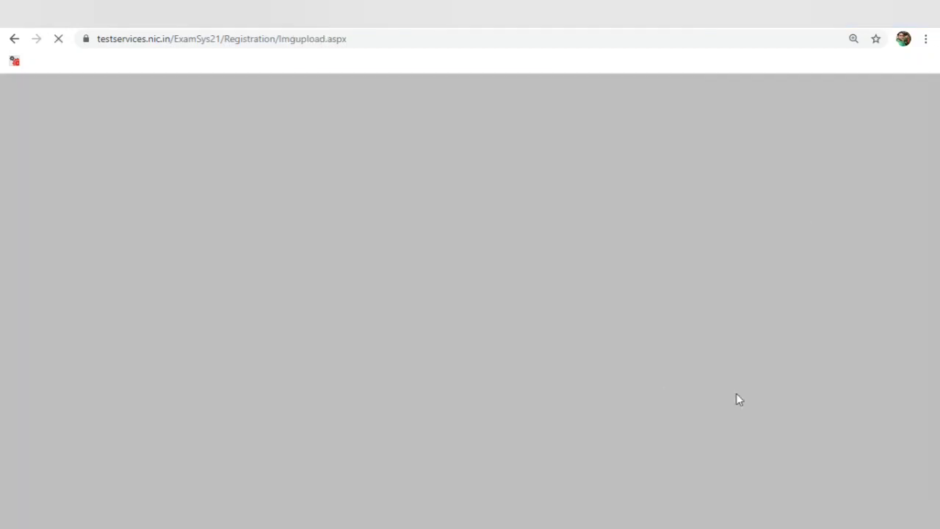
scroll(606, 289, "down", 1)
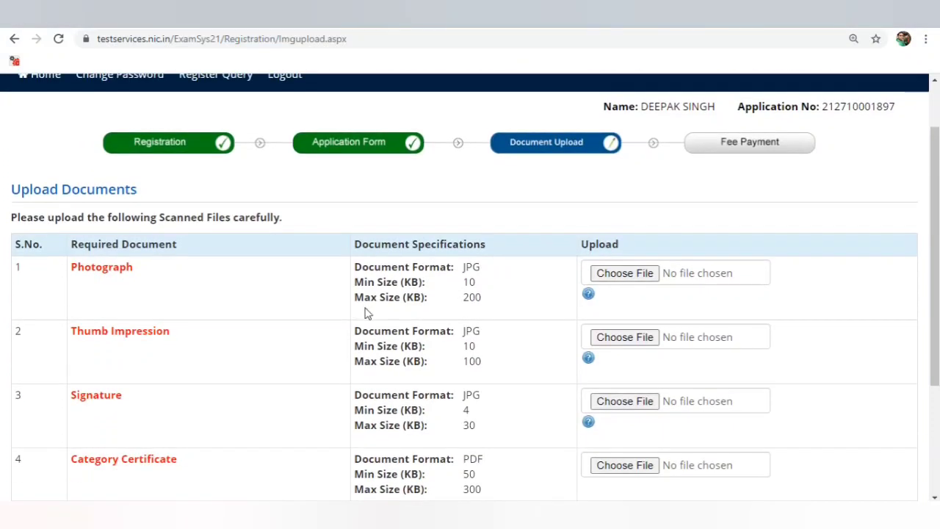
scroll(495, 277, "down", 1)
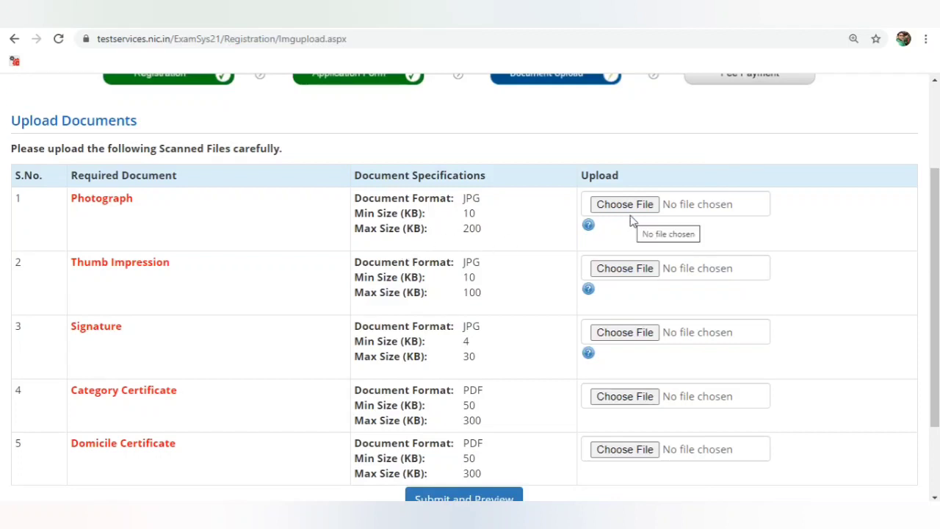
scroll(486, 312, "down", 1)
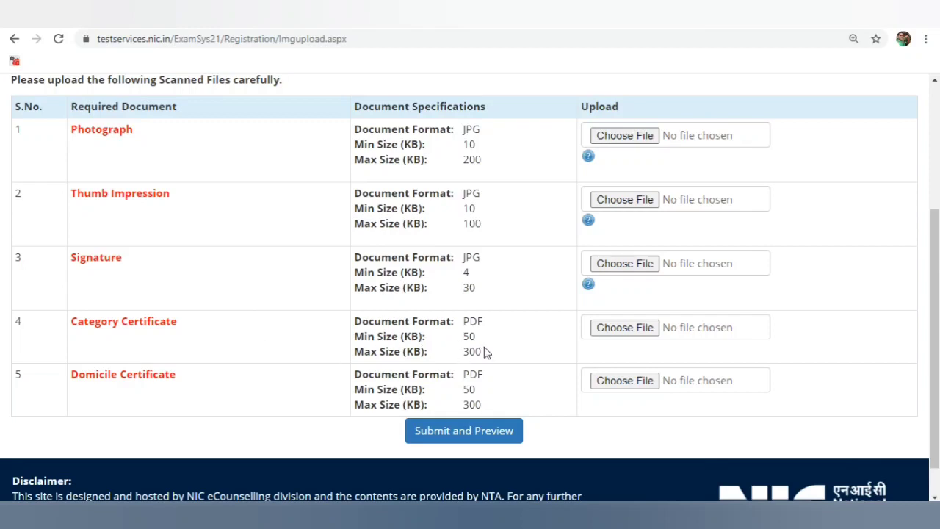
scroll(478, 351, "down", 1)
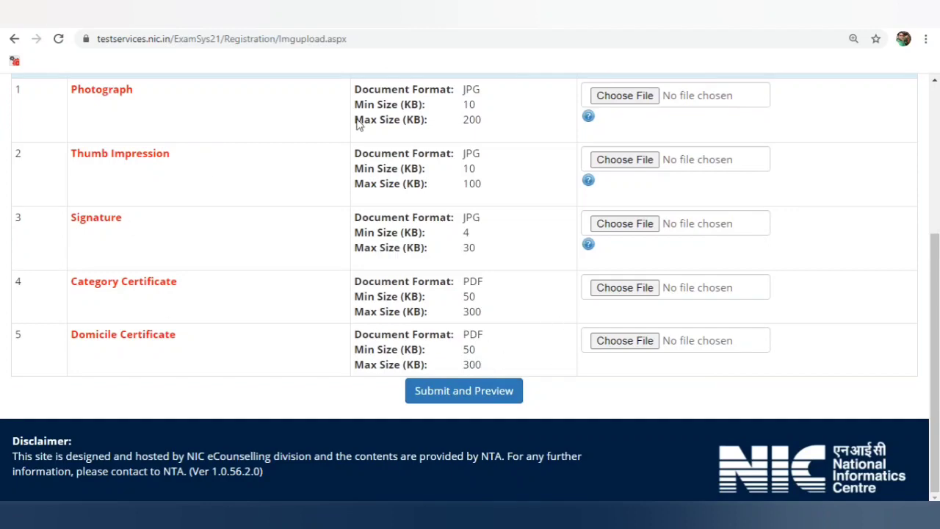
Submit the chosen photograph, thumb impression, signature, category certificate and domicile certificate files for preview.
scroll(517, 349, "up", 3)
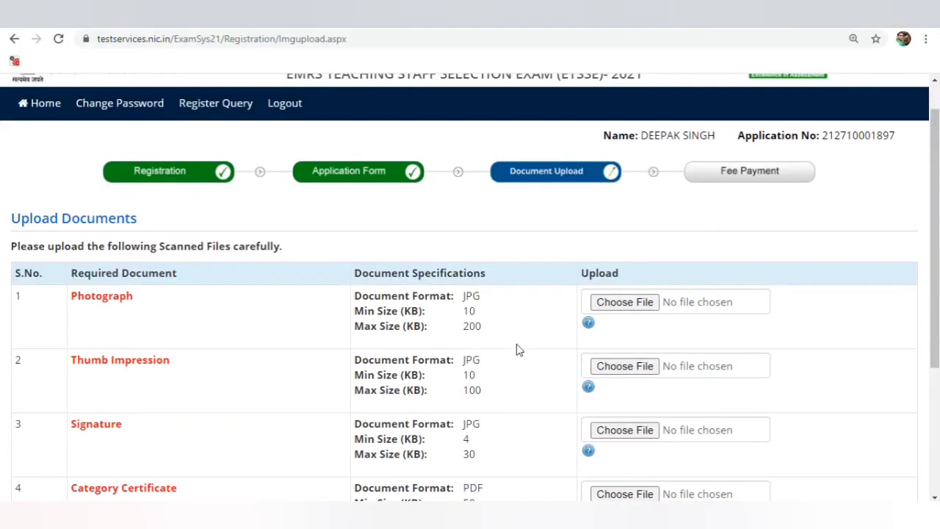
scroll(518, 349, "down", 1)
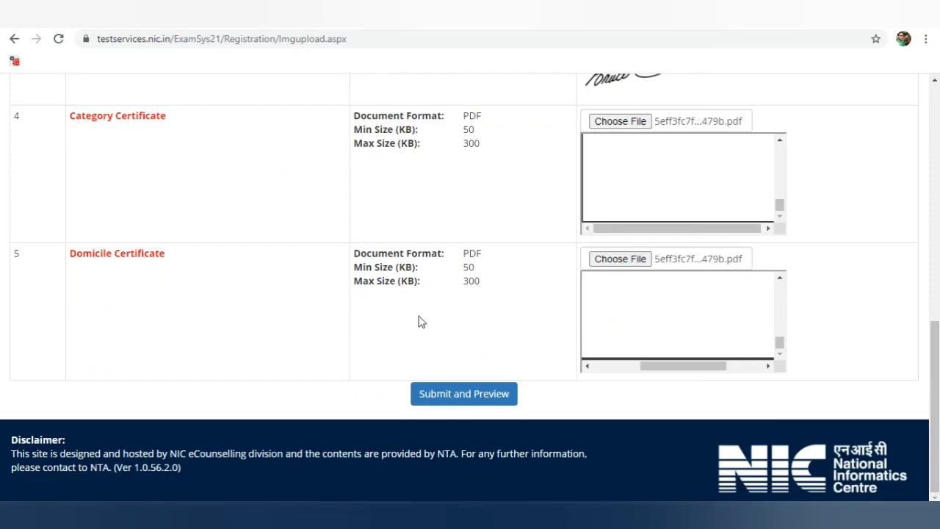
left_click(481, 395)
Mark all five uploaded documents as self verified, from the photograph to the domicile certificate.
scroll(923, 269, "down", 2)
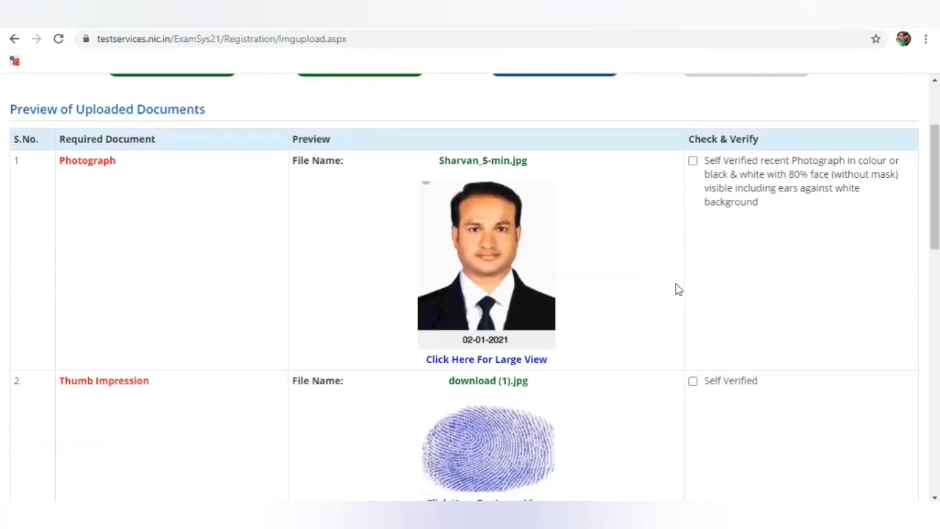
scroll(683, 283, "up", 1)
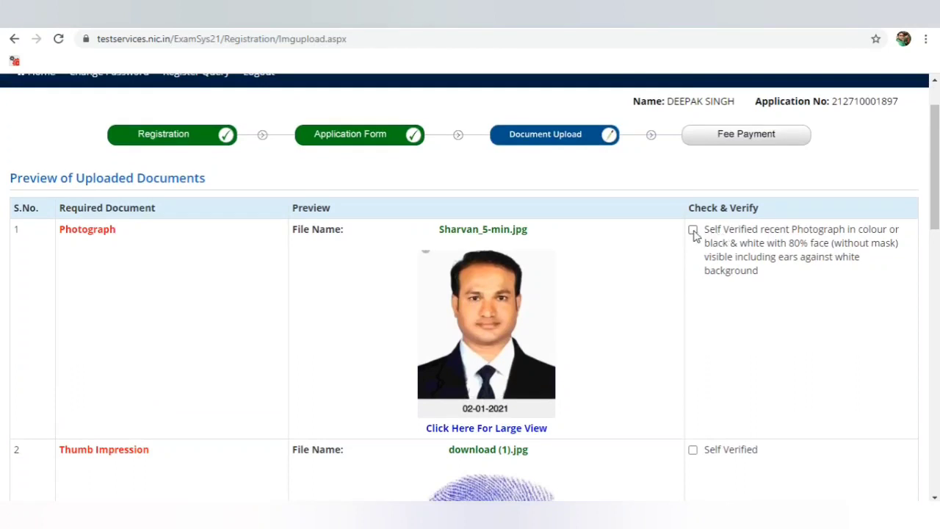
left_click(693, 230)
scroll(788, 282, "down", 2)
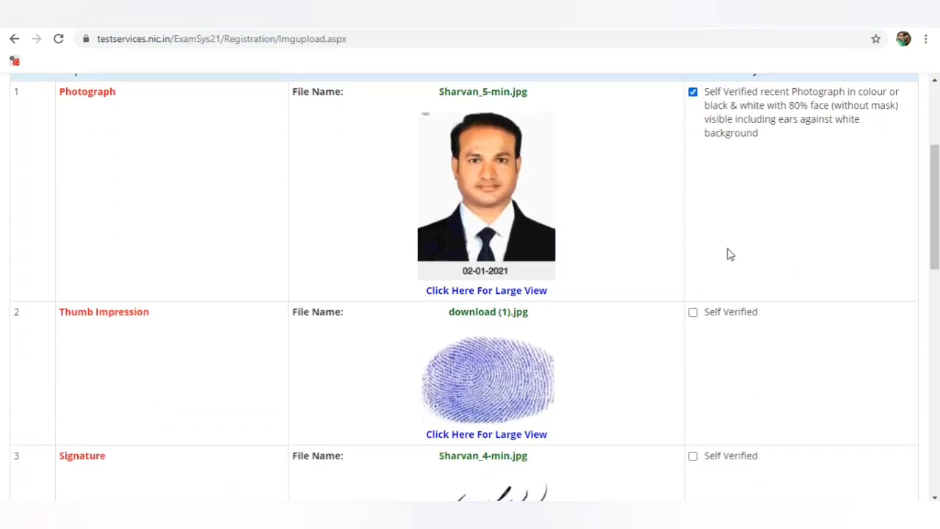
scroll(729, 254, "down", 1)
left_click(693, 244)
scroll(706, 283, "down", 2)
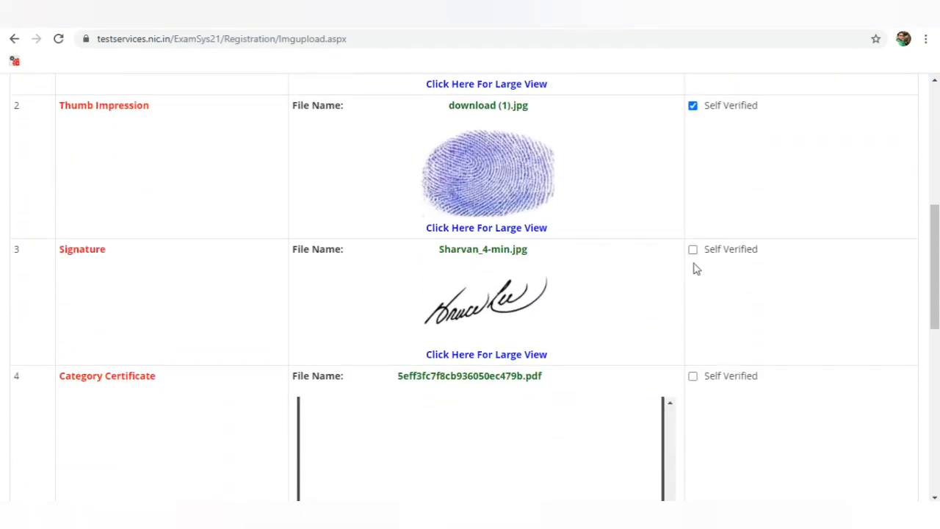
left_click(693, 249)
scroll(661, 271, "down", 3)
left_click(692, 169)
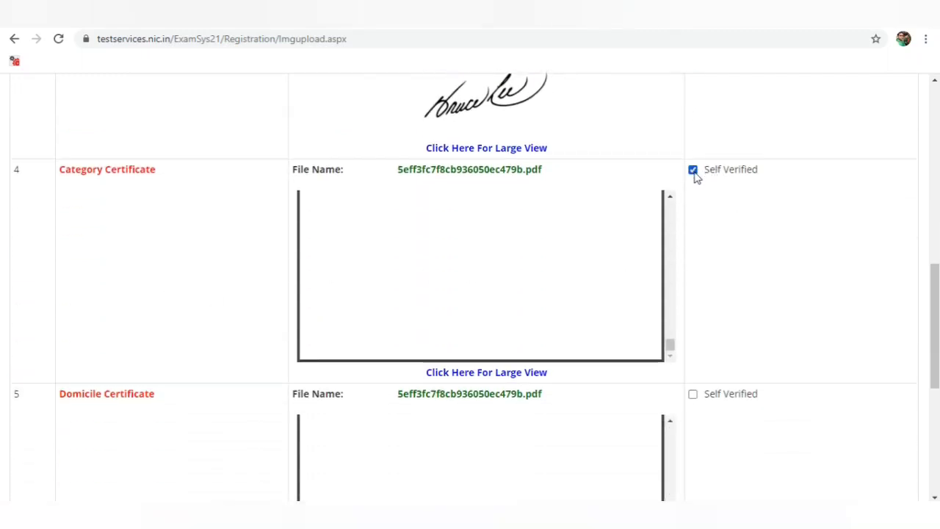
scroll(739, 246, "down", 2)
left_click(692, 256)
scroll(808, 272, "down", 1)
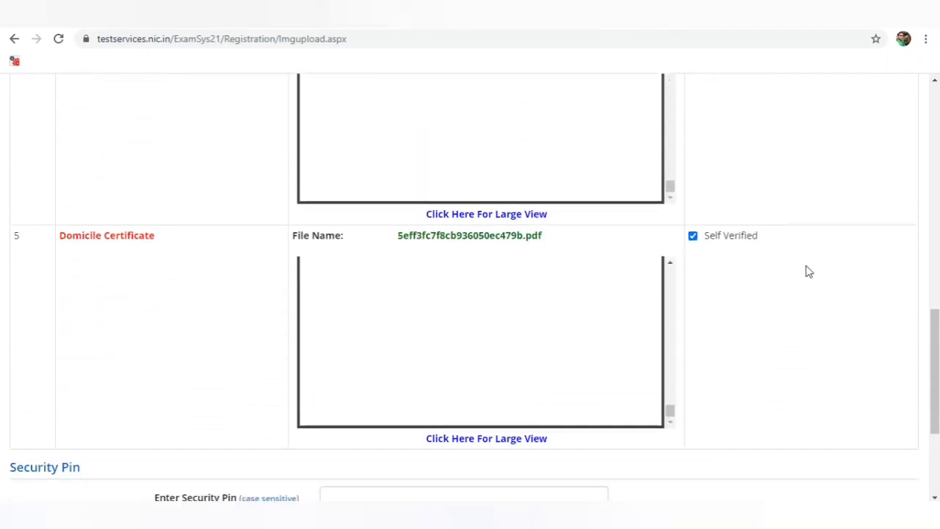
Enter the security pin, declare the uploaded documents carefully verified, upload them and acknowledge the notice.
scroll(807, 272, "down", 3)
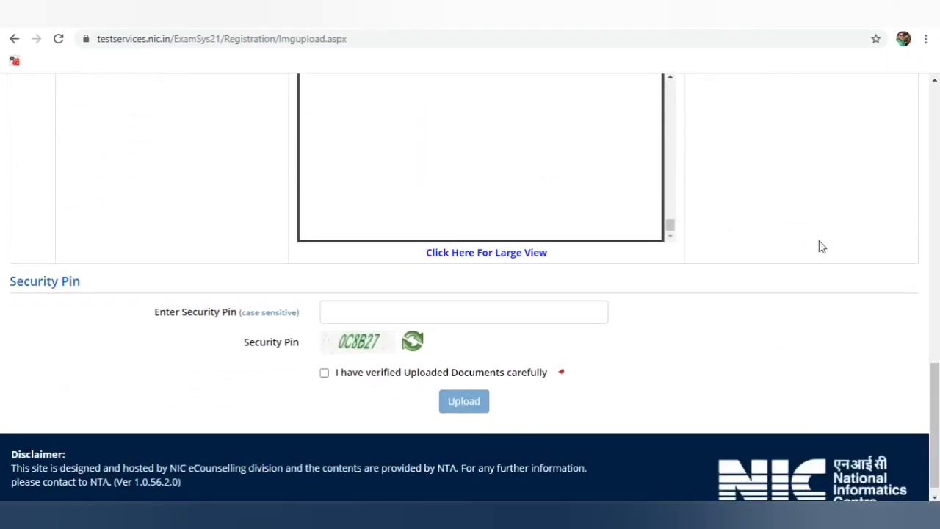
left_click(358, 310)
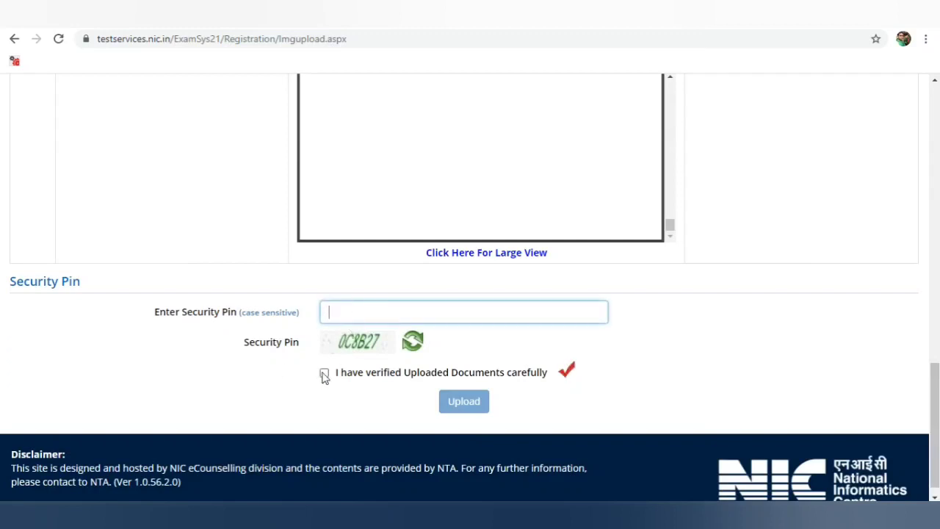
left_click(456, 401)
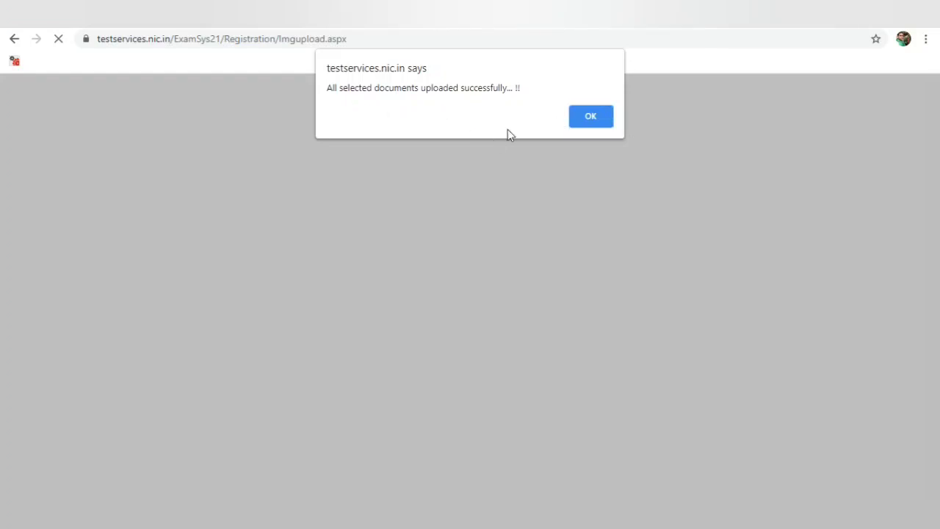
left_click(601, 122)
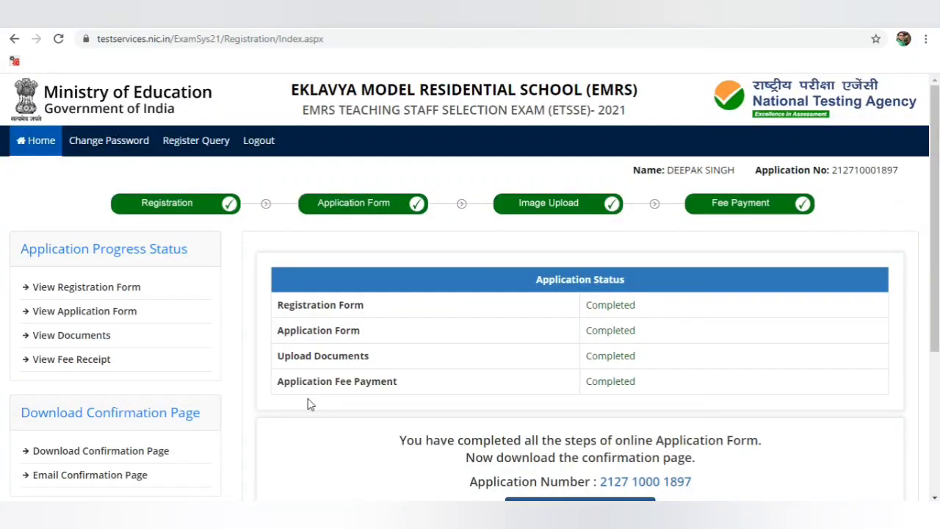
Check the application status summary, download the confirmation page and close the opened PDF.
scroll(265, 349, "down", 1)
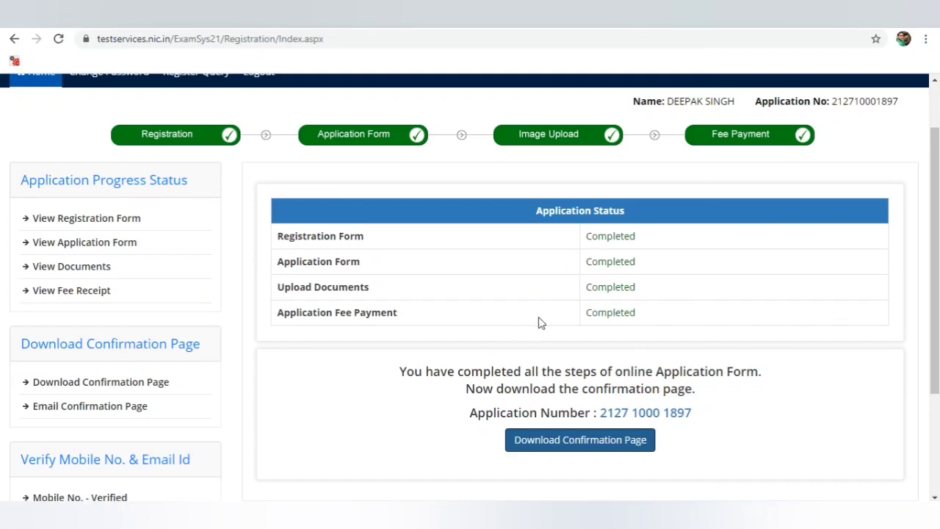
scroll(538, 323, "down", 1)
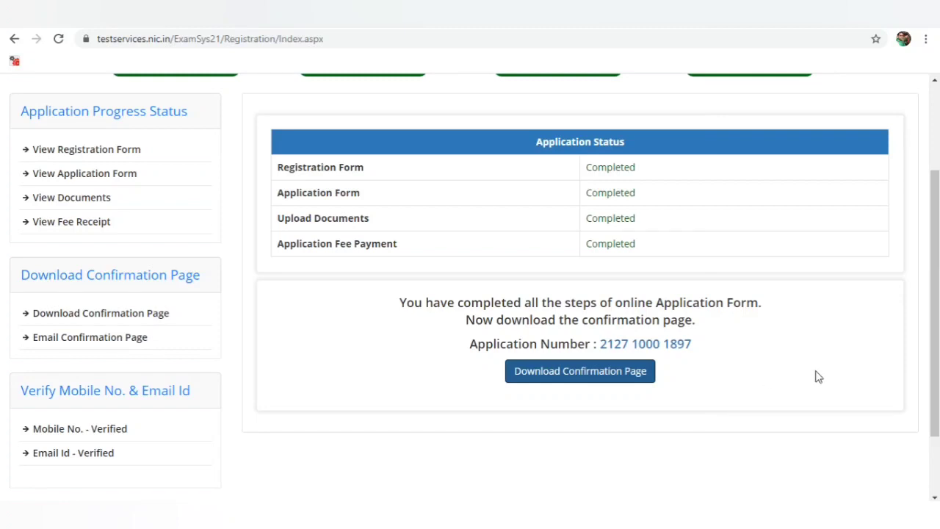
scroll(818, 374, "down", 1)
scroll(361, 307, "up", 1)
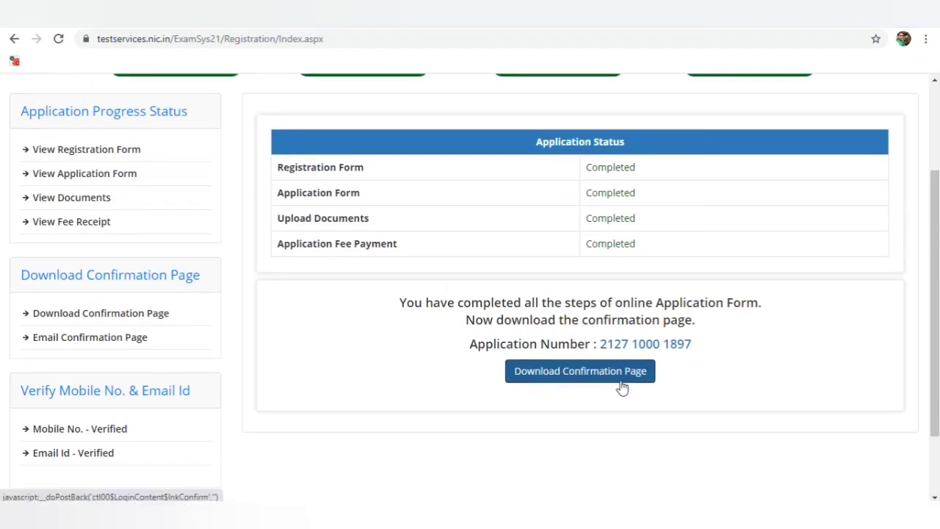
left_click(585, 374)
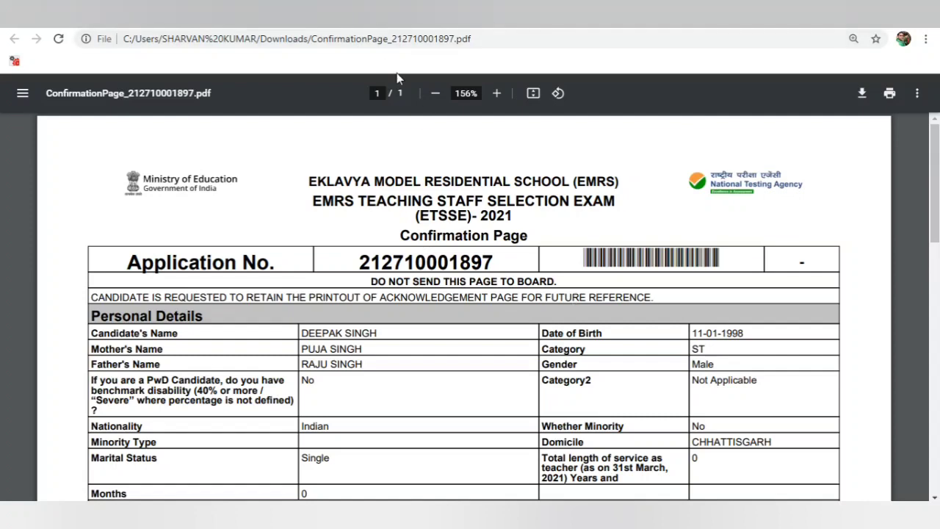
key("ctrl+w")
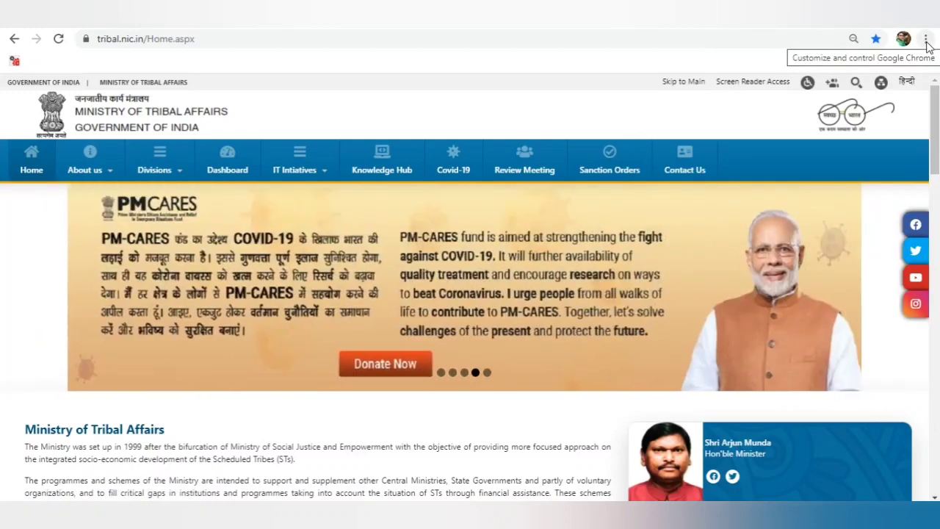
left_click(926, 39)
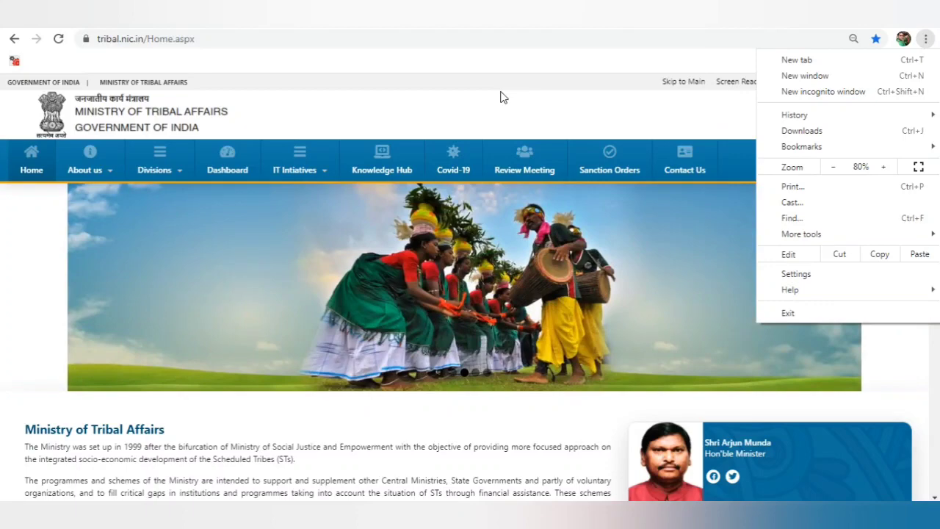
left_click(500, 93)
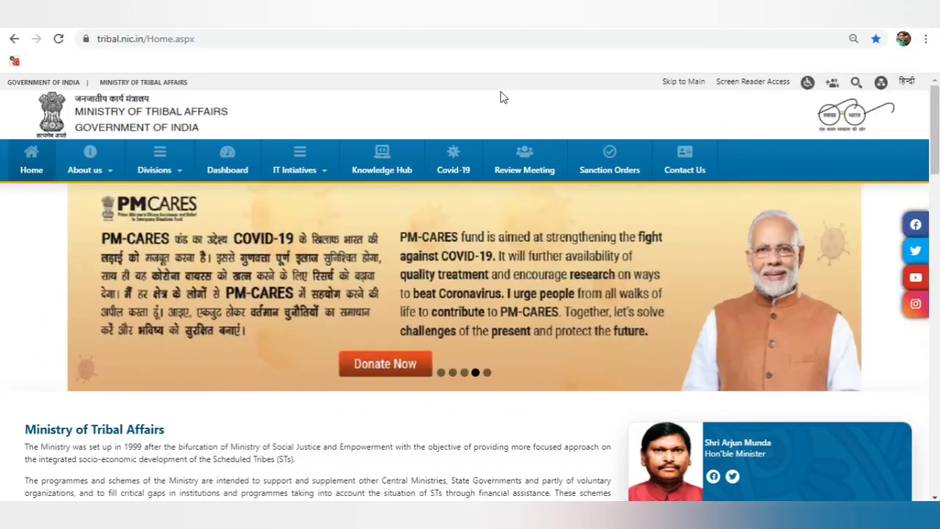